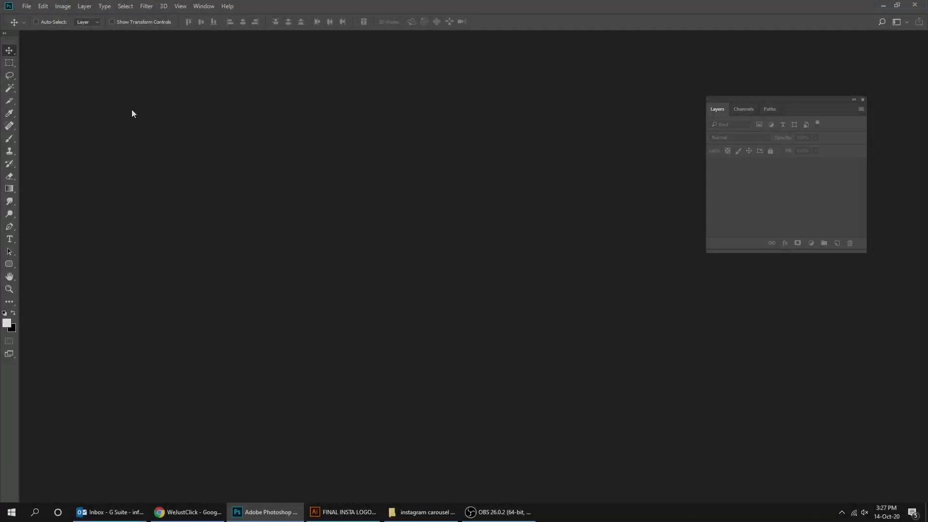
Create a 10800 px wide, 1350 px tall RGB document with a white background
left_click(26, 6)
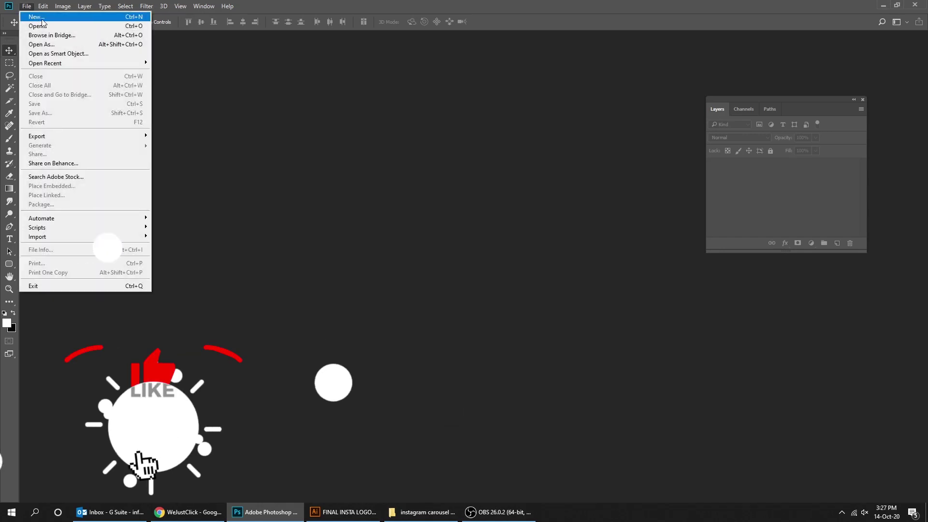
left_click(42, 20)
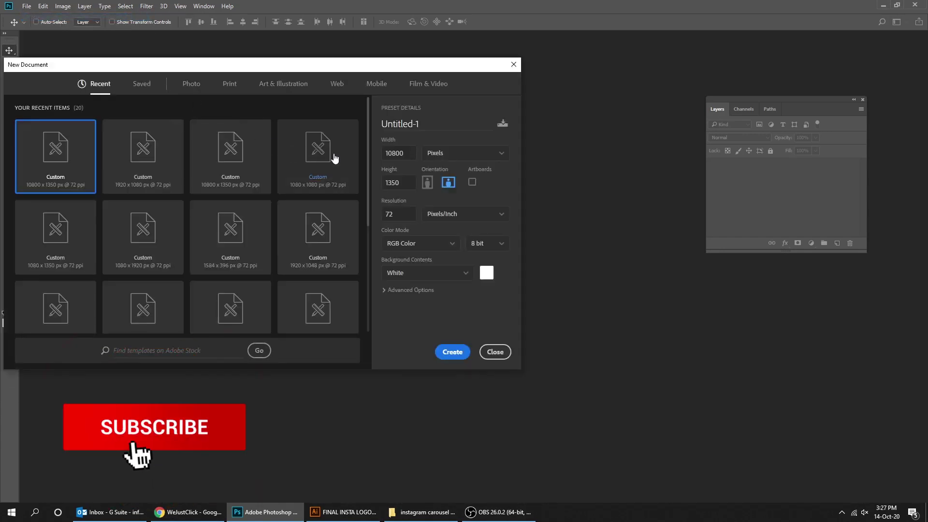
left_click(408, 153)
key("BackSpace")
key("BackSpace")
key("BackSpace")
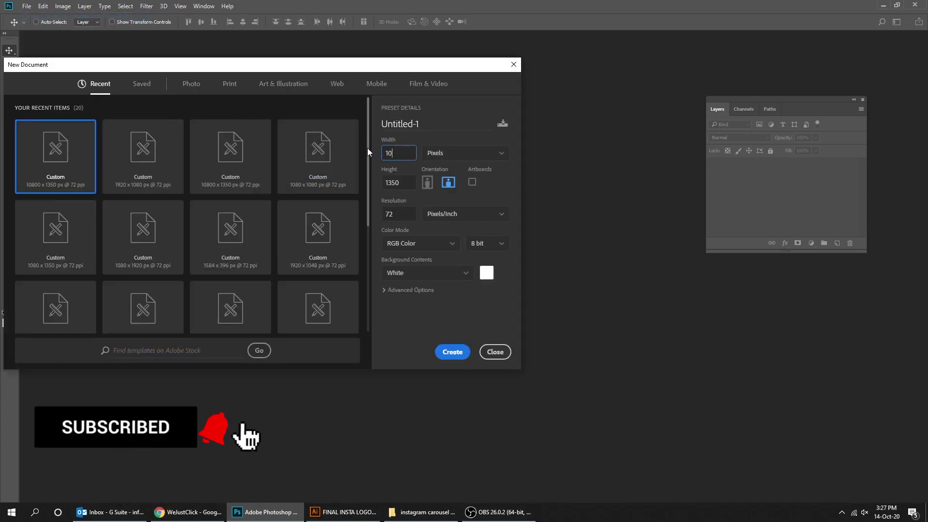
type("800")
key("Tab")
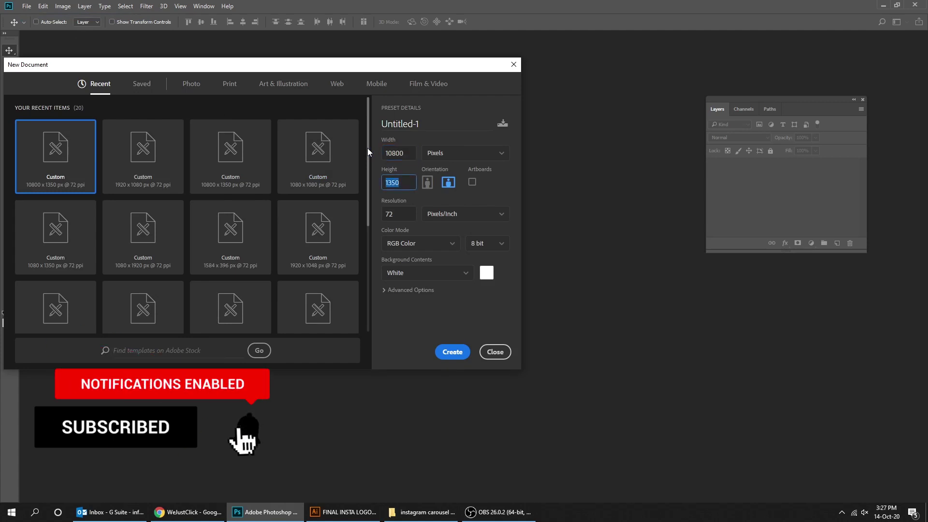
type("1350")
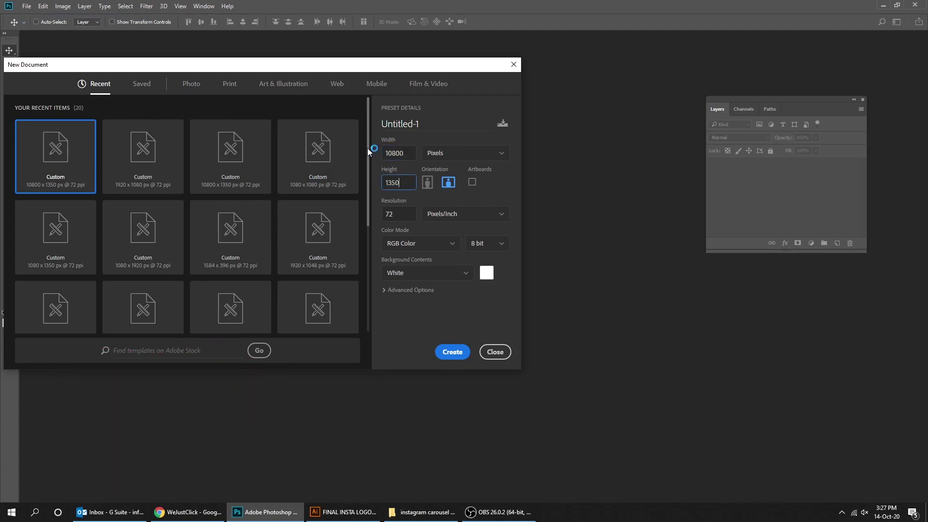
left_click(421, 243)
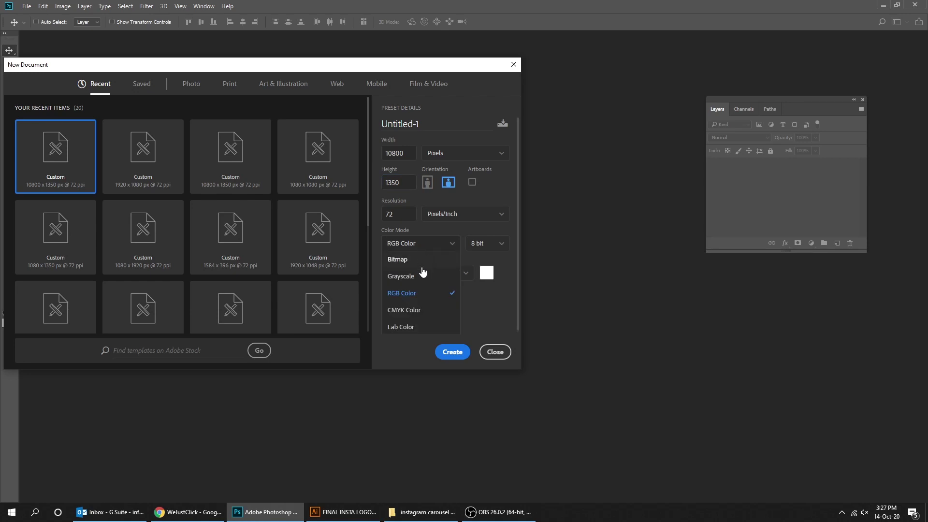
left_click(405, 296)
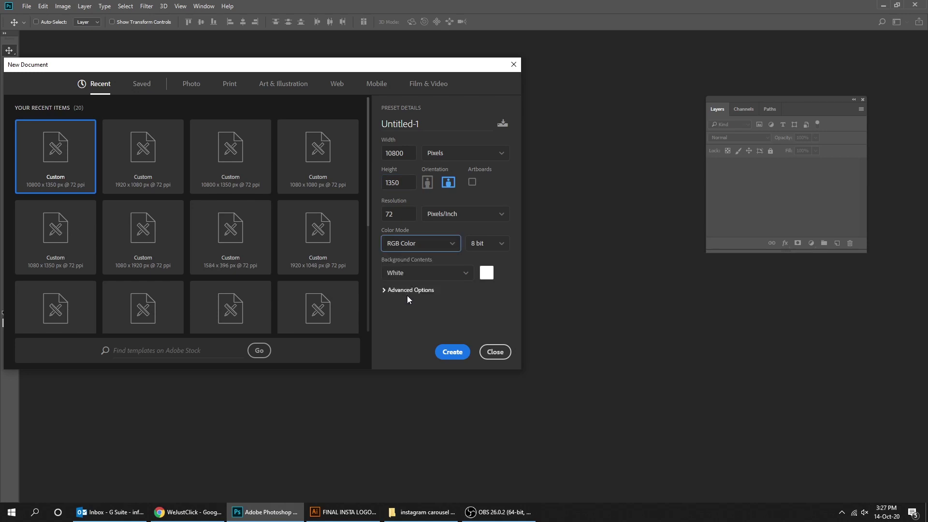
left_click(447, 356)
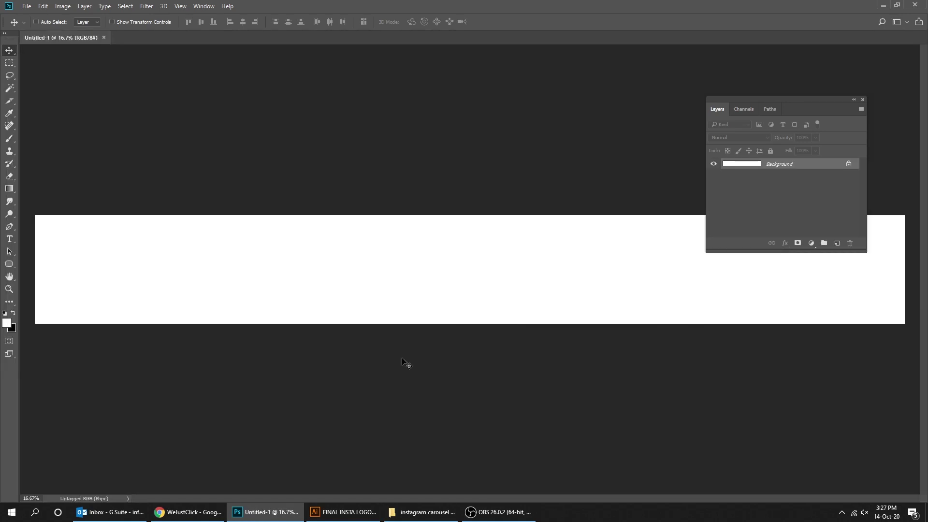
Start a new guide layout with 10 columns and a 100 px column gutter
key("ctrl+plus")
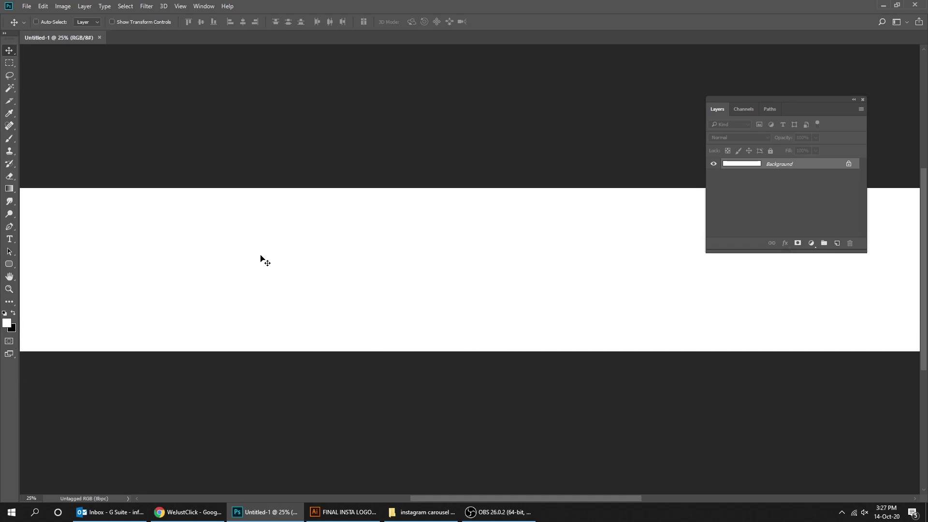
left_click(184, 7)
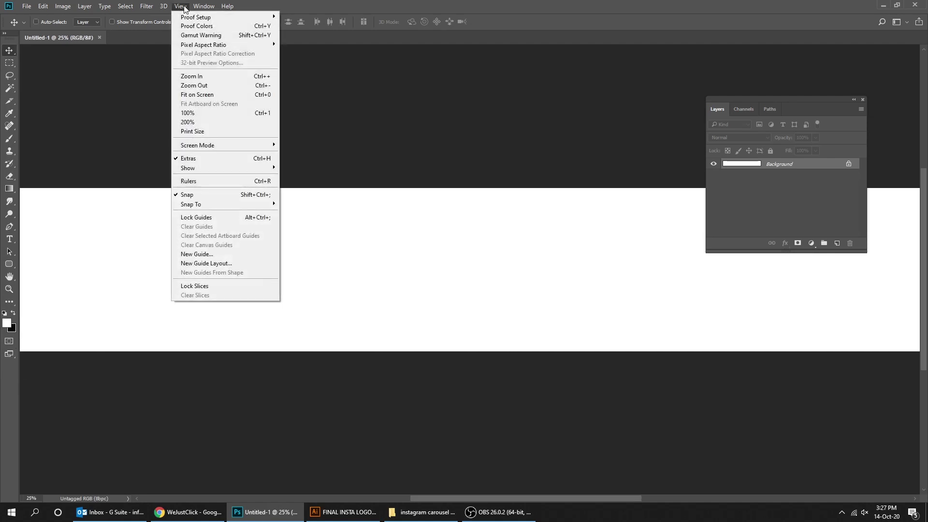
left_click(215, 264)
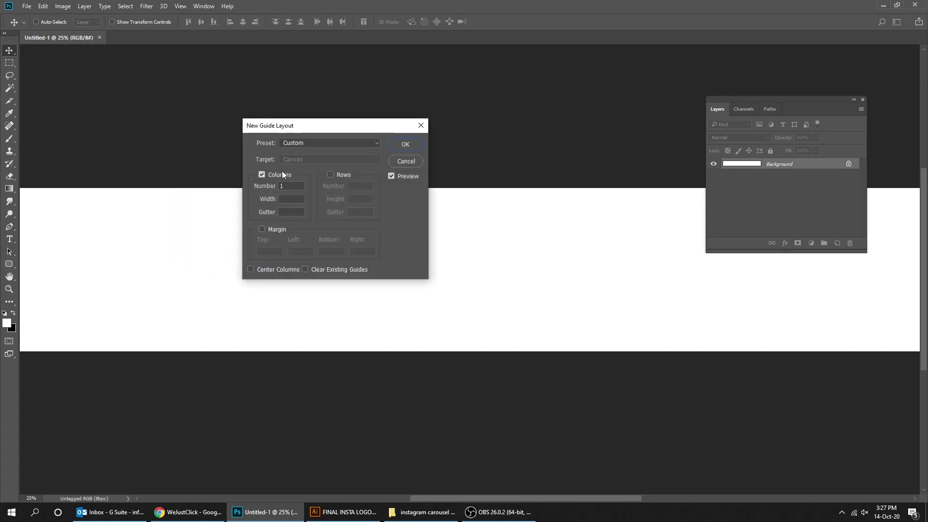
type("0")
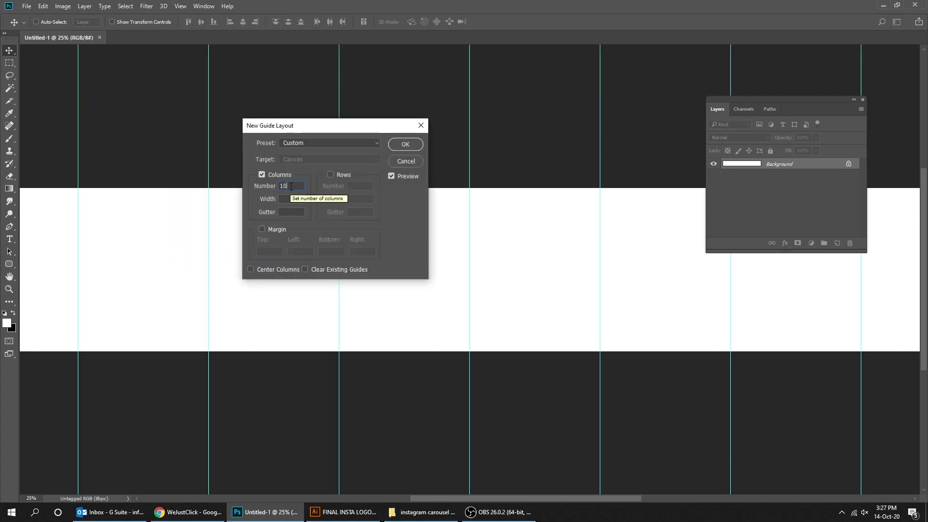
left_click(290, 212)
type("1")
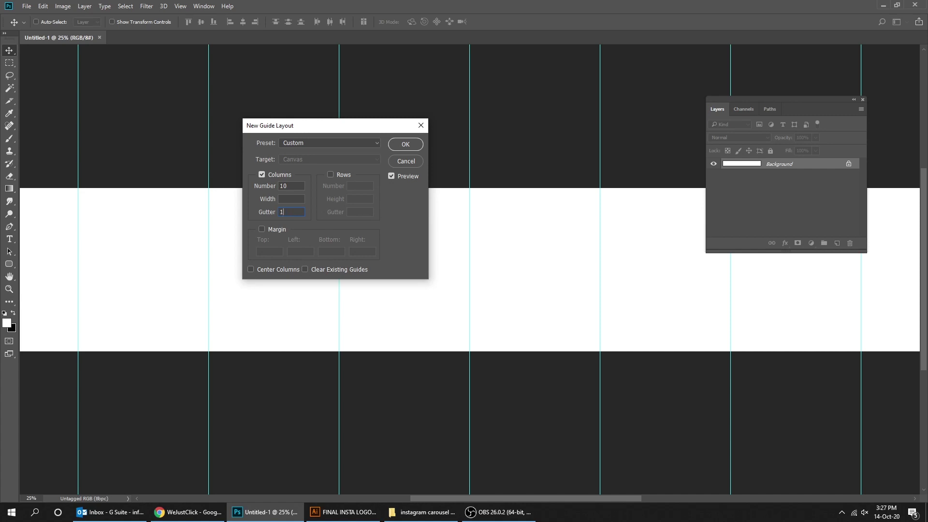
type("00")
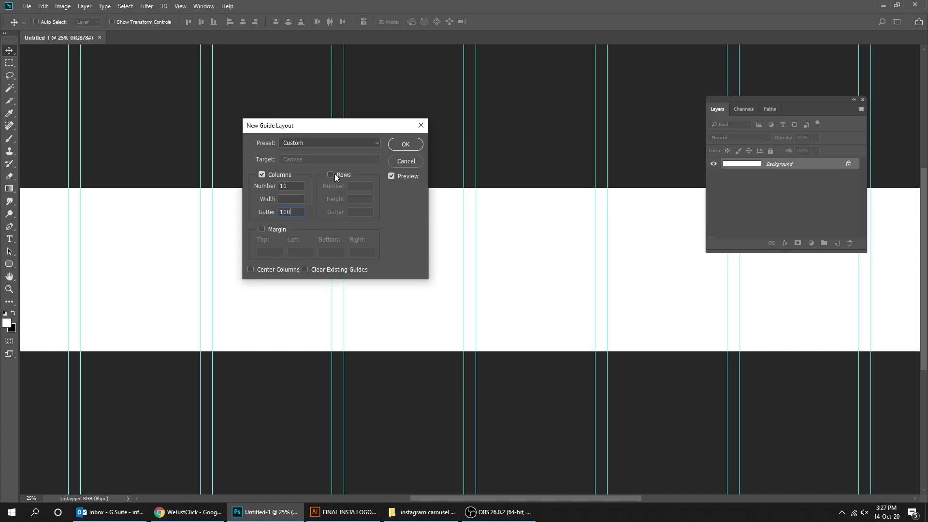
Add 2 rows with a 1080 px gutter and 0 top, 50 px side margins, and apply
left_click(330, 174)
left_click(351, 186)
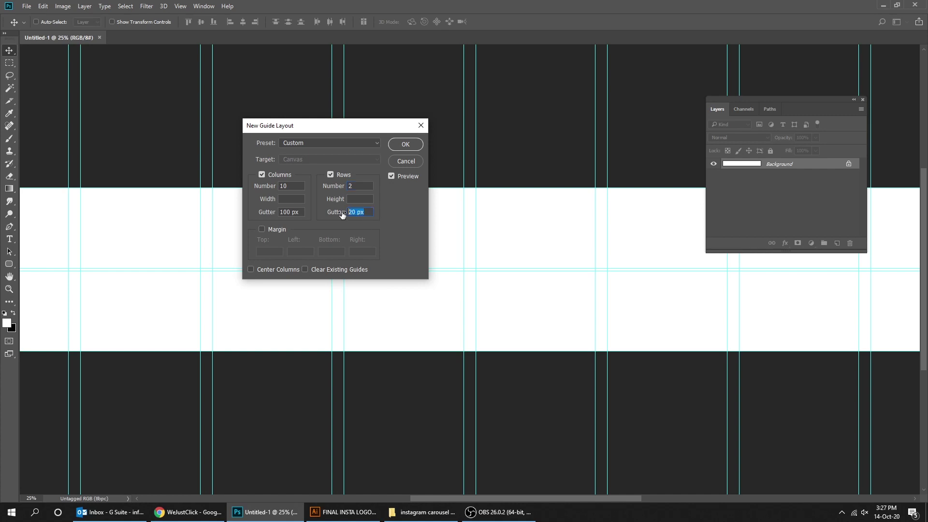
type("1080")
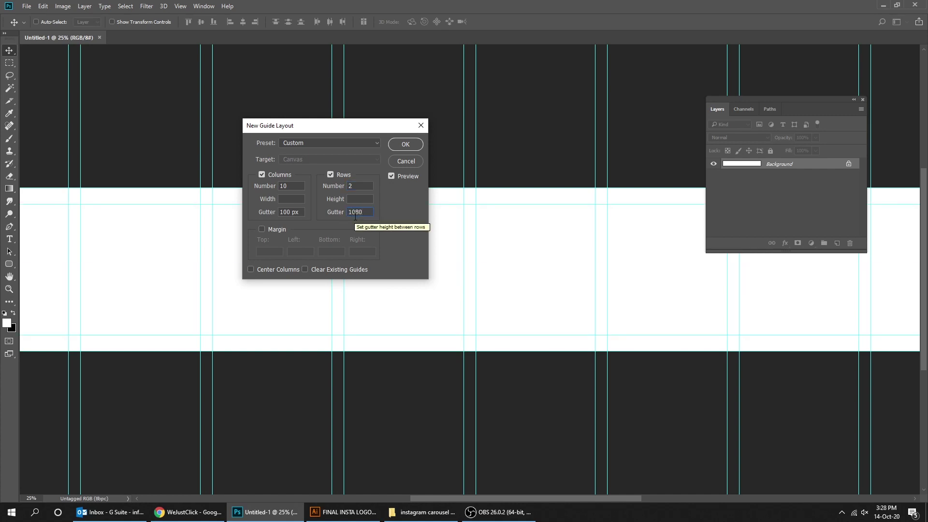
left_click(262, 229)
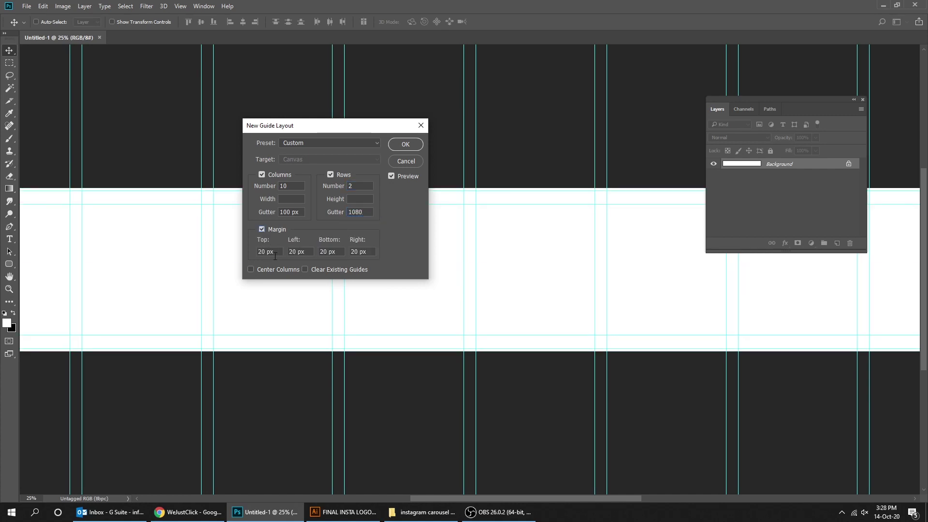
left_click(266, 252)
type("0")
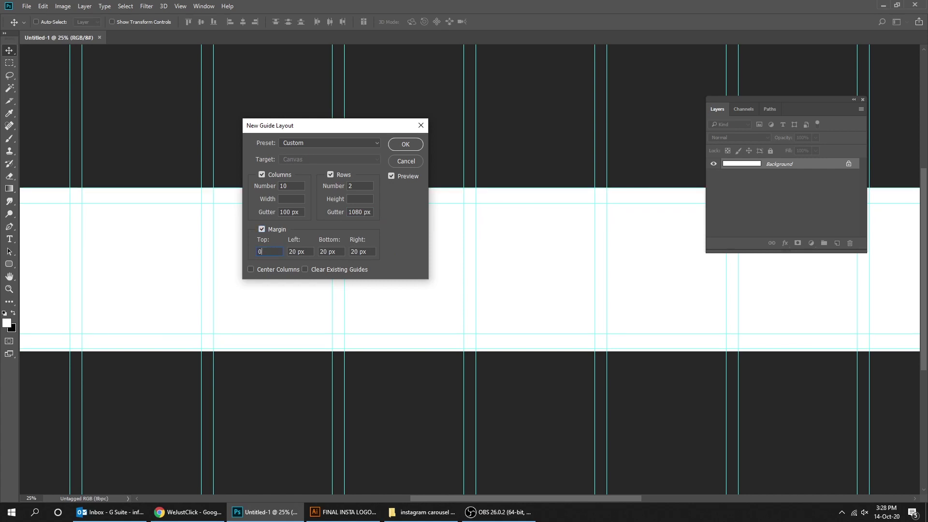
key("Tab")
type("50")
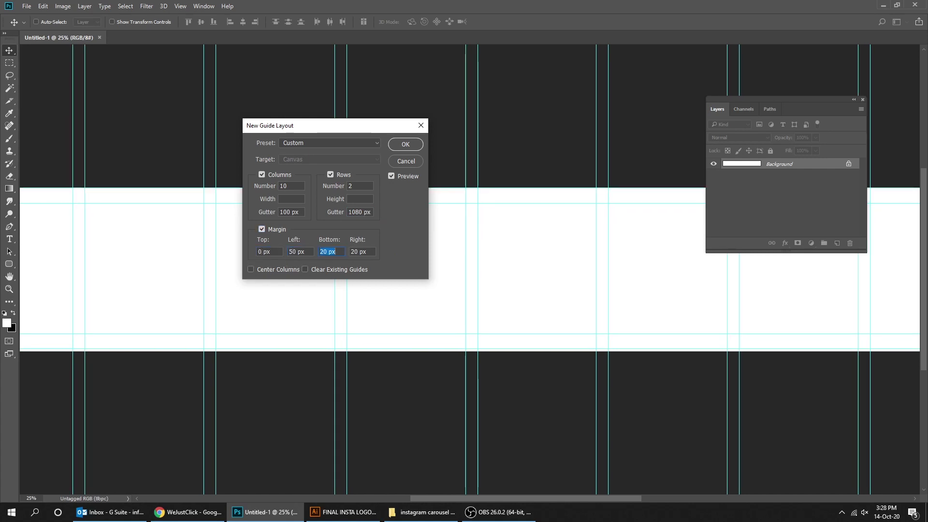
type("0")
key("Tab")
type("50")
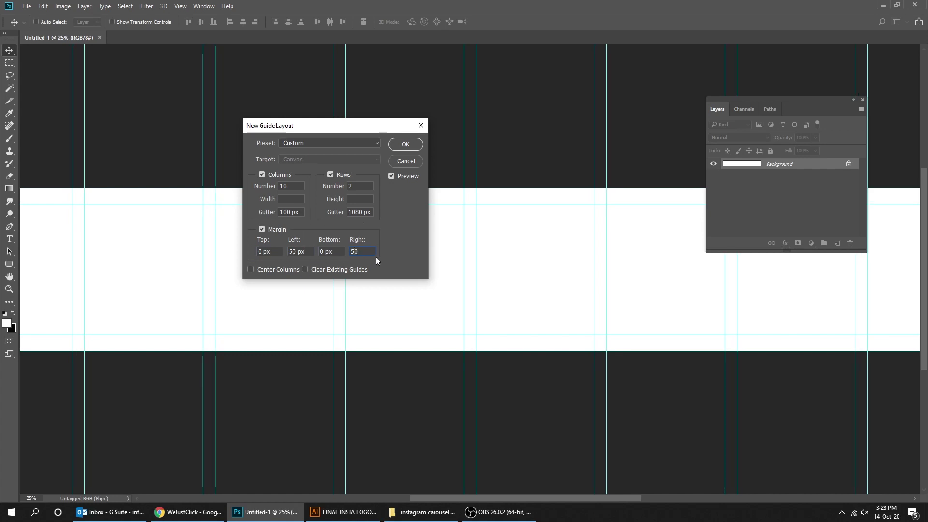
left_click(405, 144)
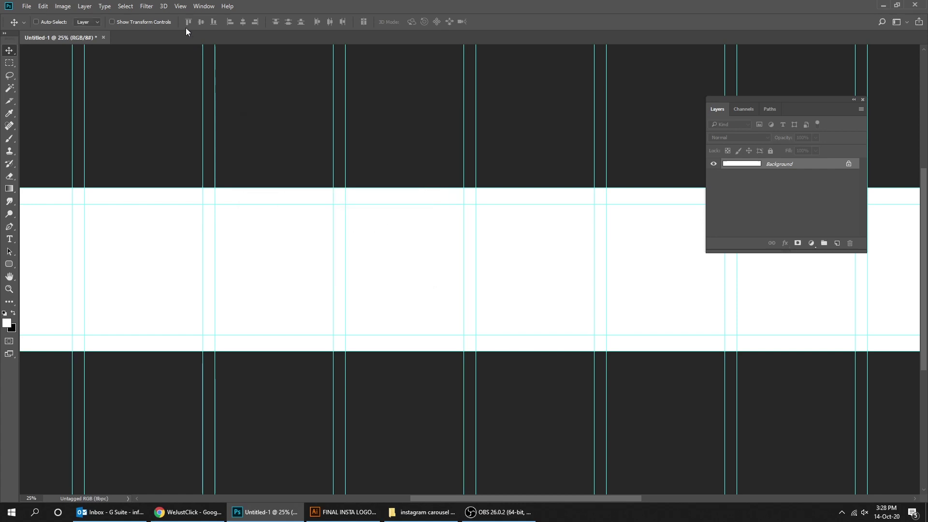
Redo the guide layout as ten evenly spaced columns without row or margin guides
left_click(179, 7)
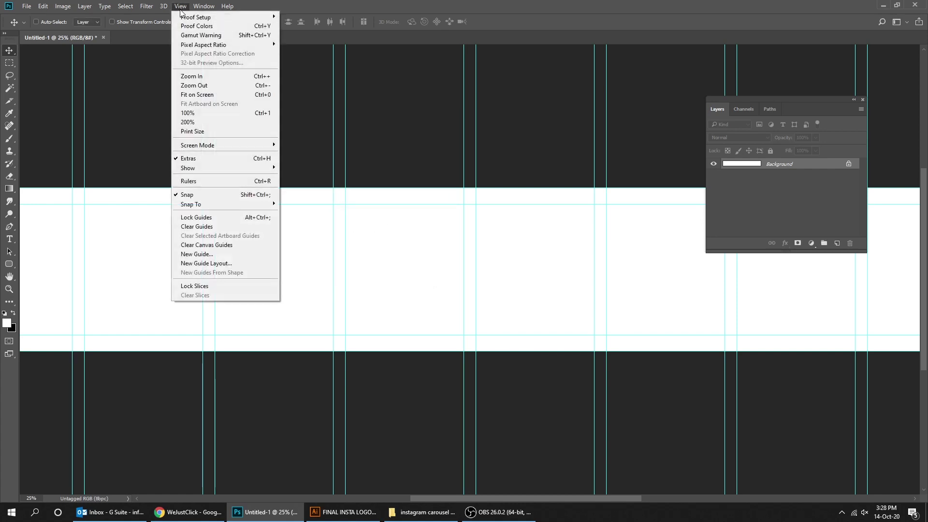
left_click(231, 264)
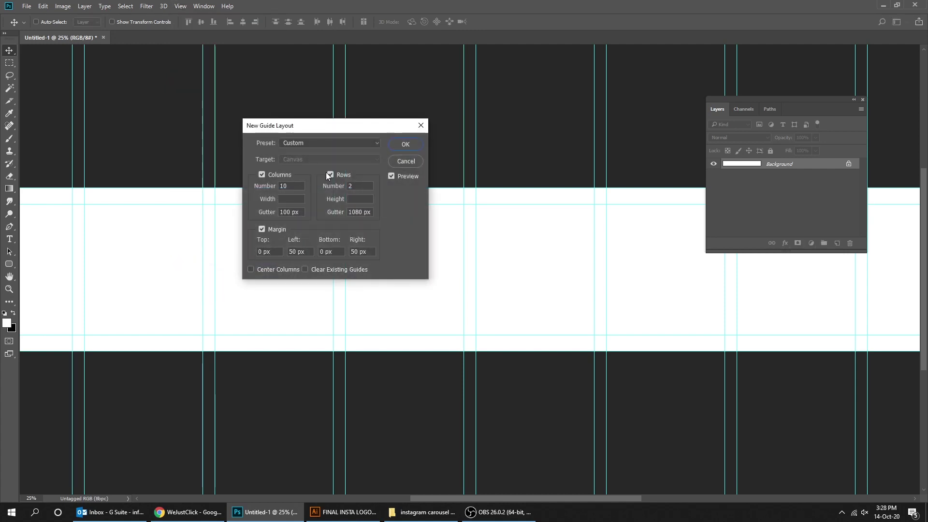
left_click(329, 175)
left_click(262, 229)
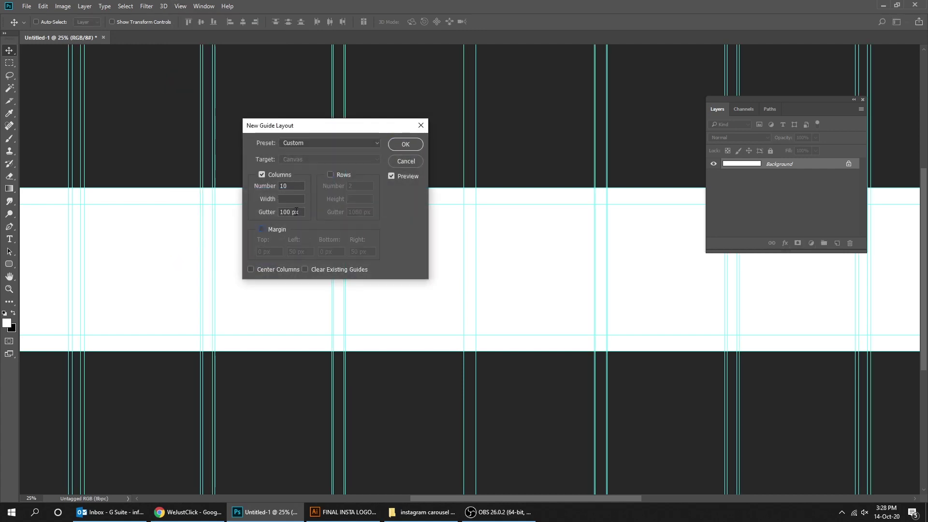
key("BackSpace")
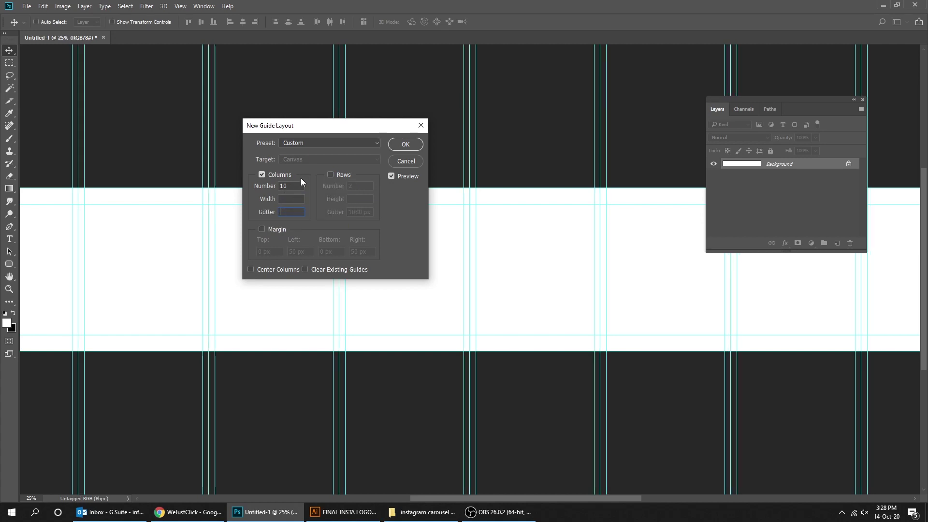
double_click(285, 185)
left_click(403, 149)
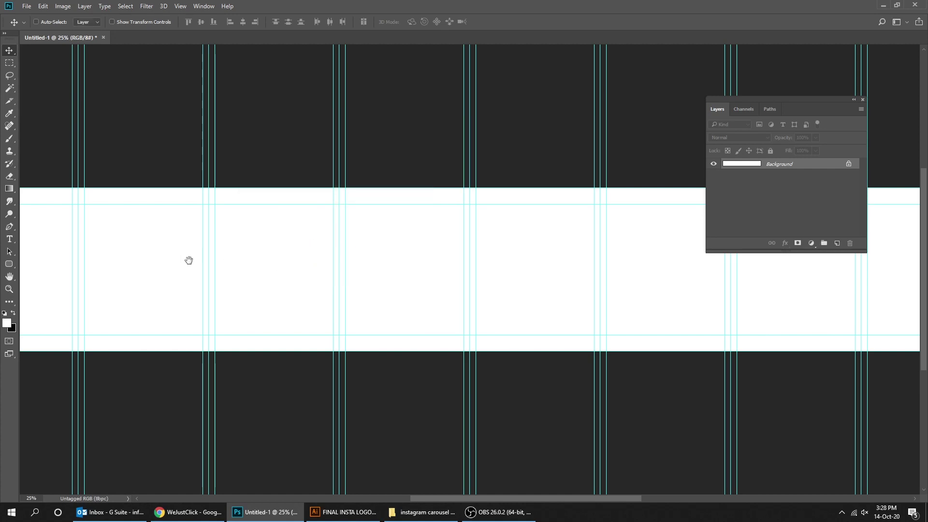
Copy the WEJUSTCLICK logo from the Illustrator file and return to the Photoshop canvas
mouse_move(188, 260)
left_mouse_down()
mouse_move(342, 255)
mouse_move(307, 255)
left_mouse_up()
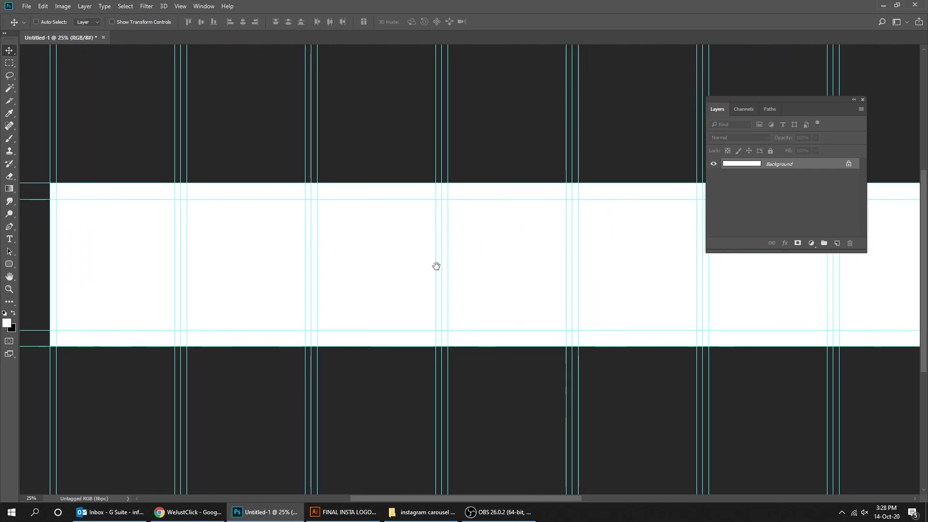
mouse_move(436, 266)
left_mouse_down()
mouse_move(241, 272)
mouse_move(320, 263)
mouse_move(305, 251)
mouse_move(458, 259)
left_mouse_up()
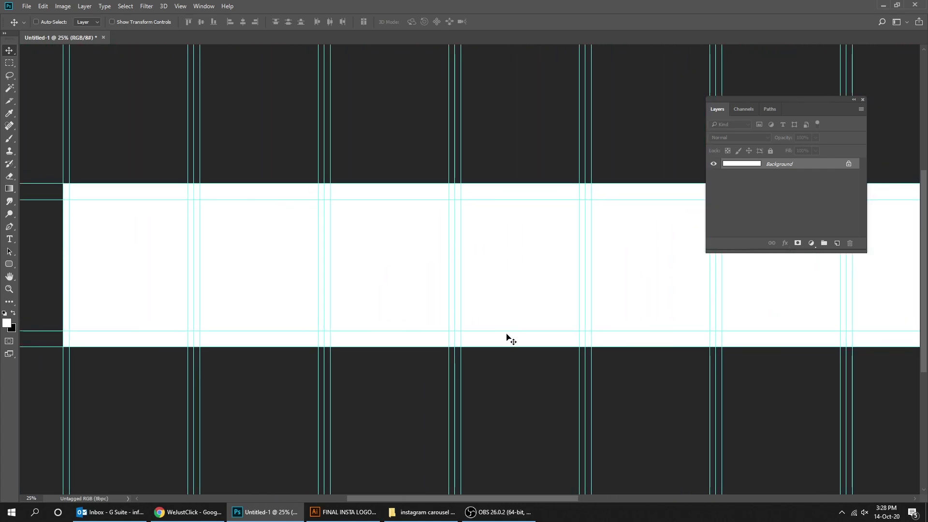
left_click(367, 512)
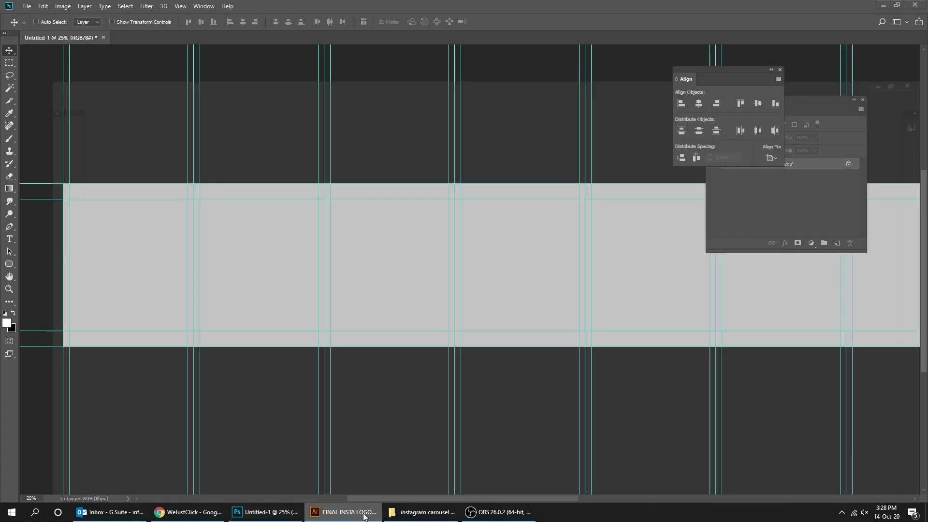
key("v")
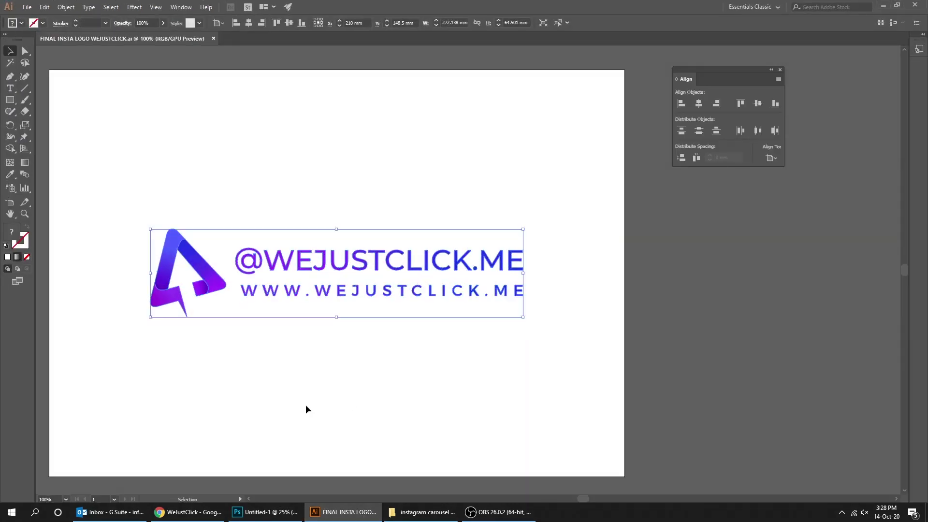
left_click(338, 503)
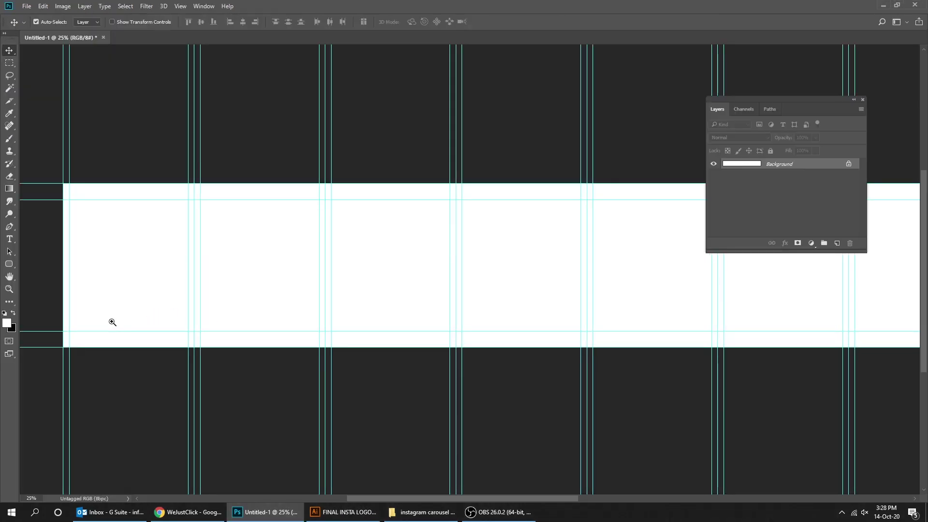
Paste the logo as a smart object, scale it to about 45%, and align it bottom-left
key("ctrl+v")
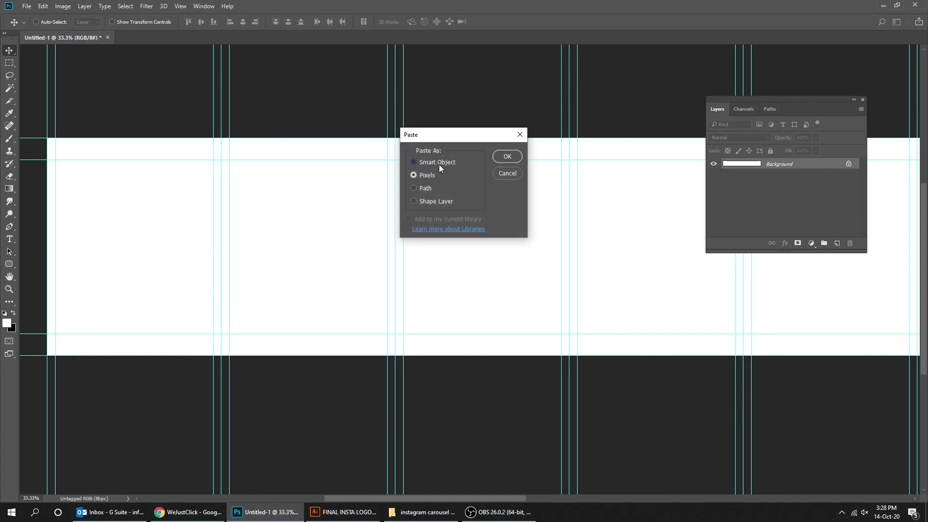
left_click(438, 162)
left_click(504, 156)
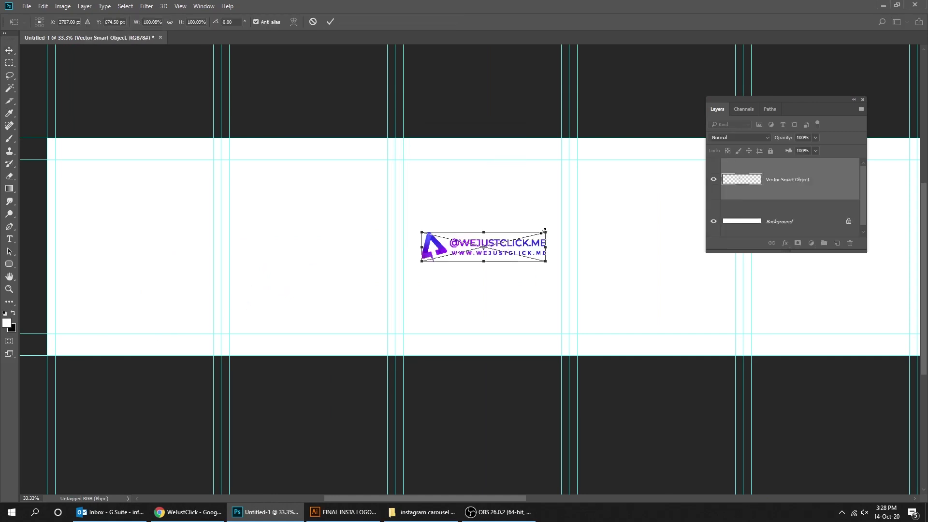
left_click_drag(544, 232, 478, 248)
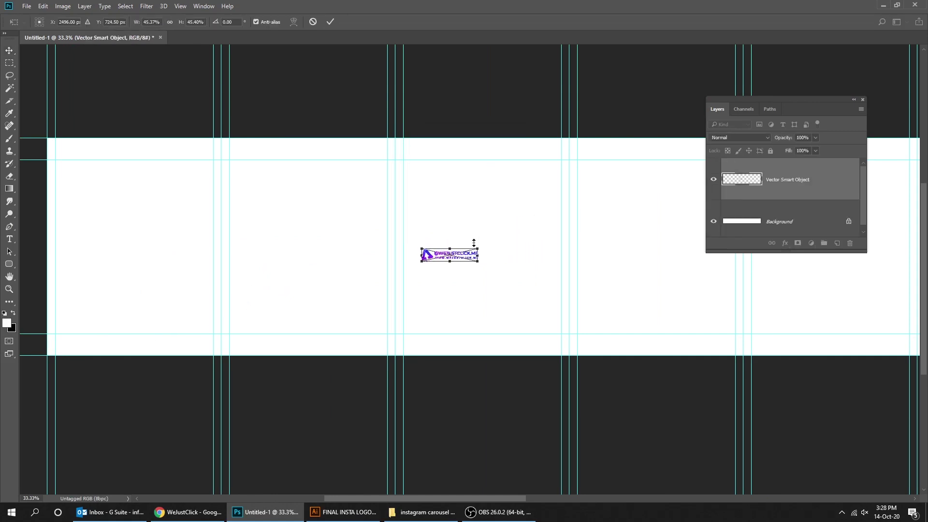
key("Return")
left_click_drag(451, 255, 82, 343)
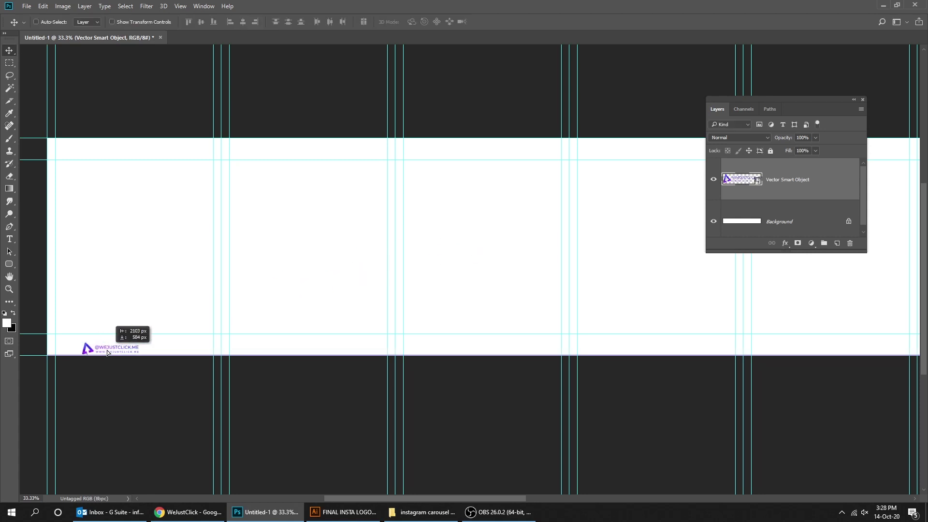
key("ctrl+plus")
key("ctrl+plus")
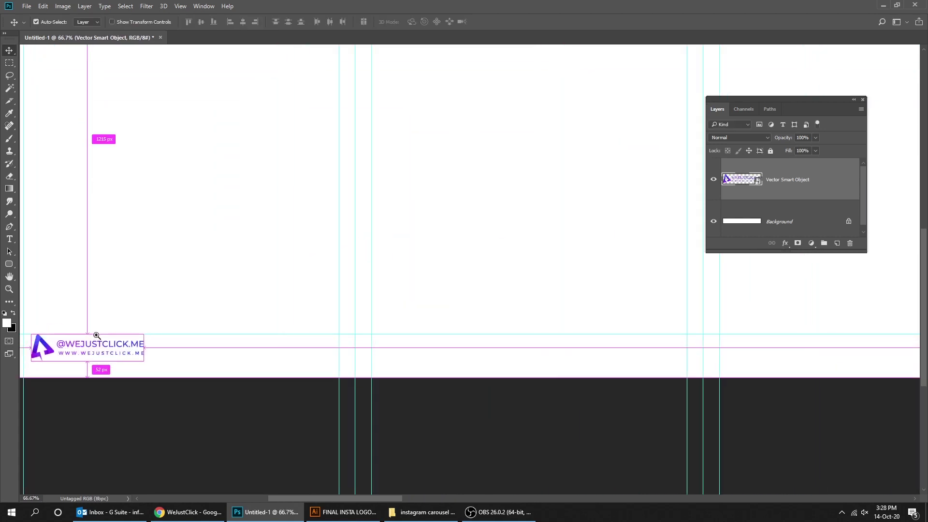
left_click_drag(267, 347, 259, 353)
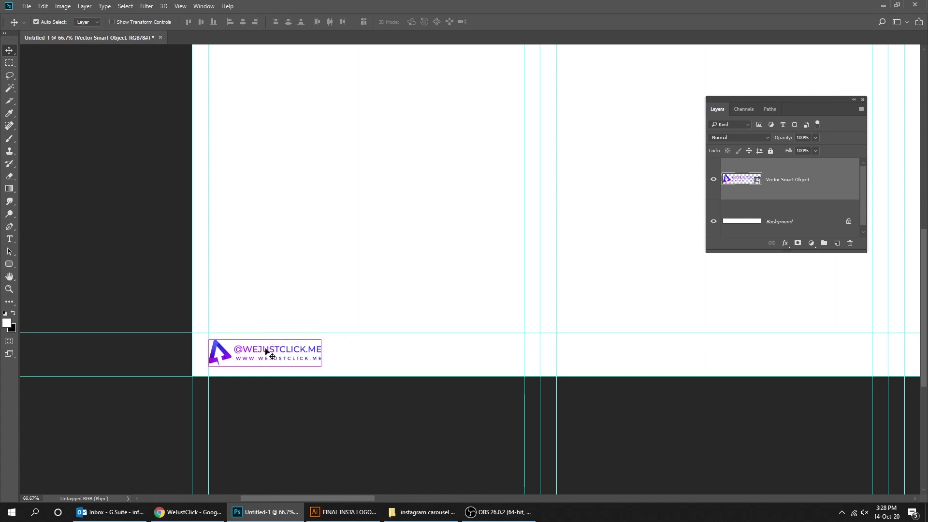
Shrink the logo a little more, nudge it up slightly, and add a new layer group
key("ctrl+t")
left_click_drag(323, 336, 307, 338)
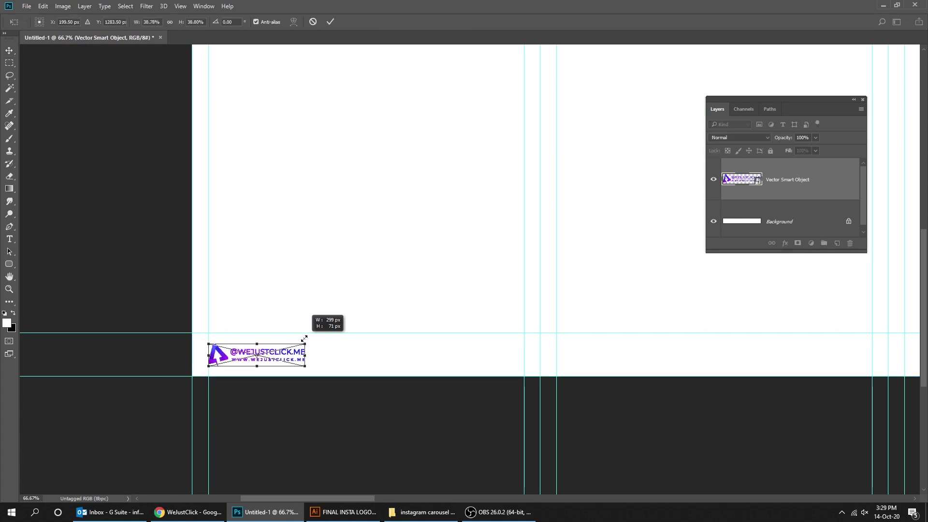
left_click_drag(308, 338, 305, 339)
key("Return")
key("Up")
key("Up")
key("Up")
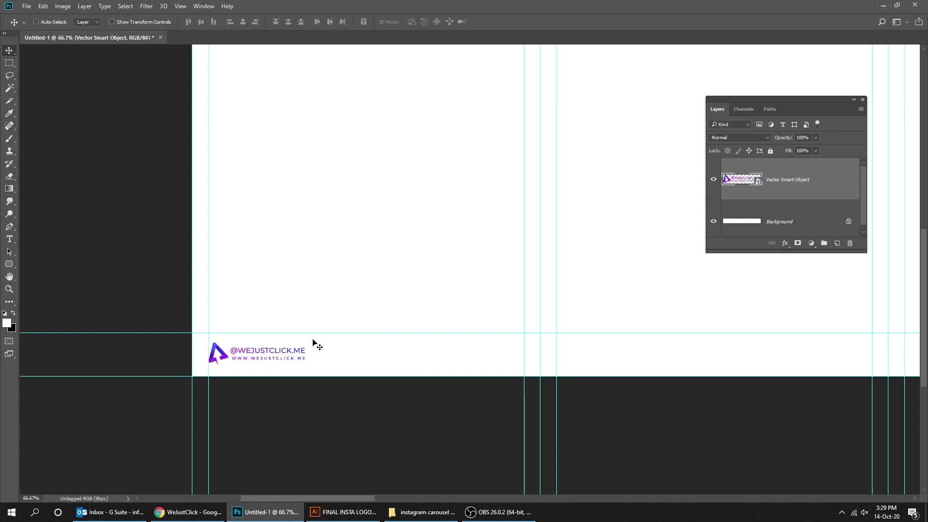
key("Up")
key("Up")
key("Up")
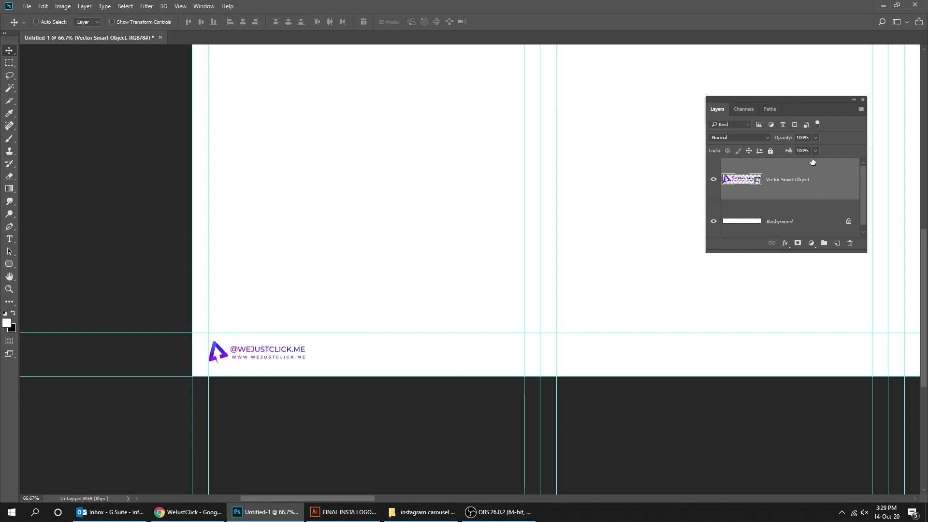
left_click_drag(800, 103, 639, 104)
left_click_drag(706, 252, 703, 299)
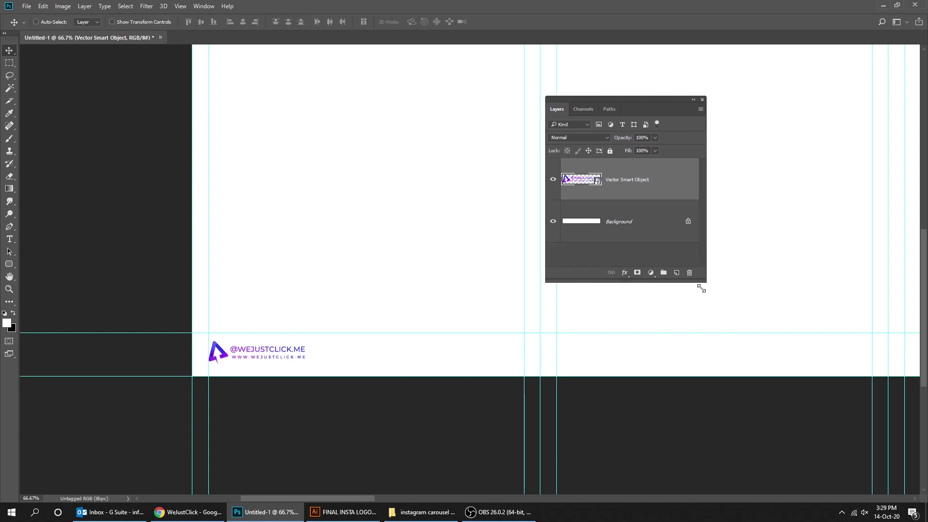
left_click(664, 289)
type("copyrights")
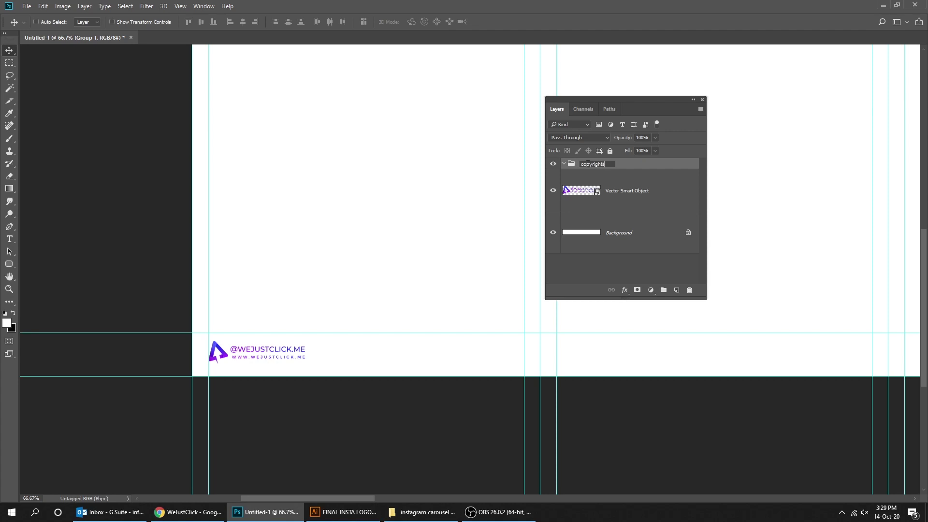
Name the group 'copyrights', move the Vector Smart Object logo into it, and label it green
key("Return")
left_click(621, 189)
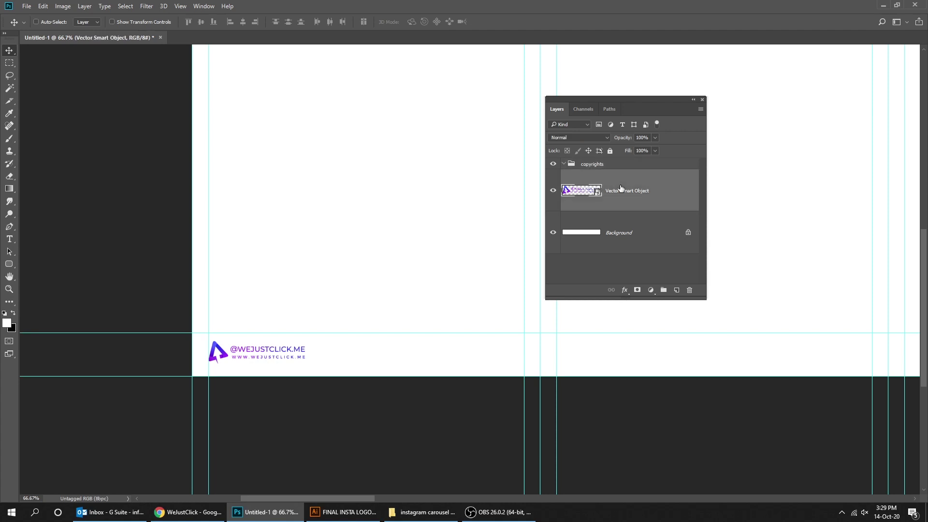
left_click_drag(621, 189, 622, 167)
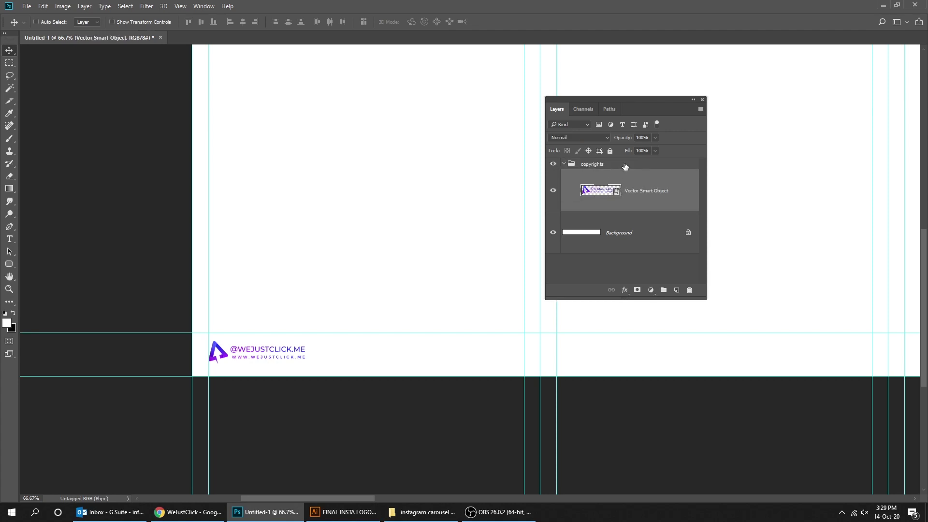
left_click(625, 165)
right_click(625, 166)
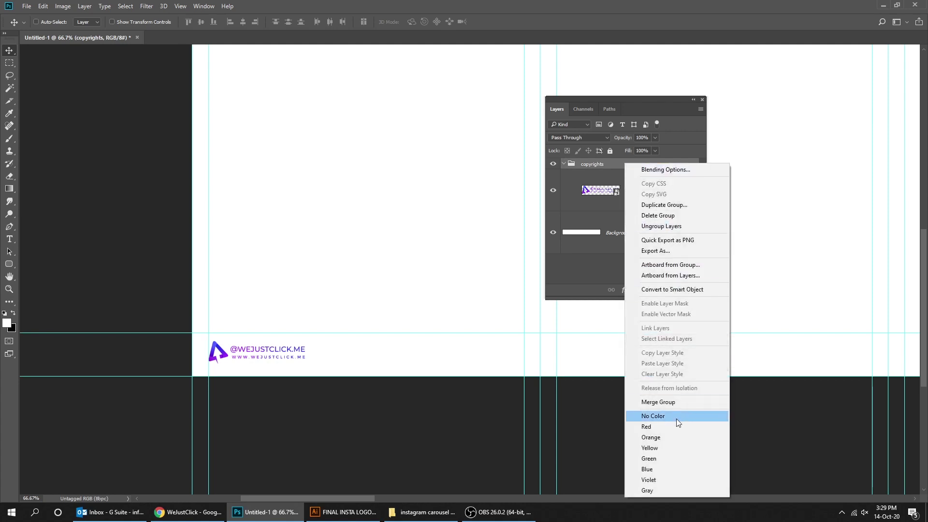
left_click(677, 457)
left_click(642, 195)
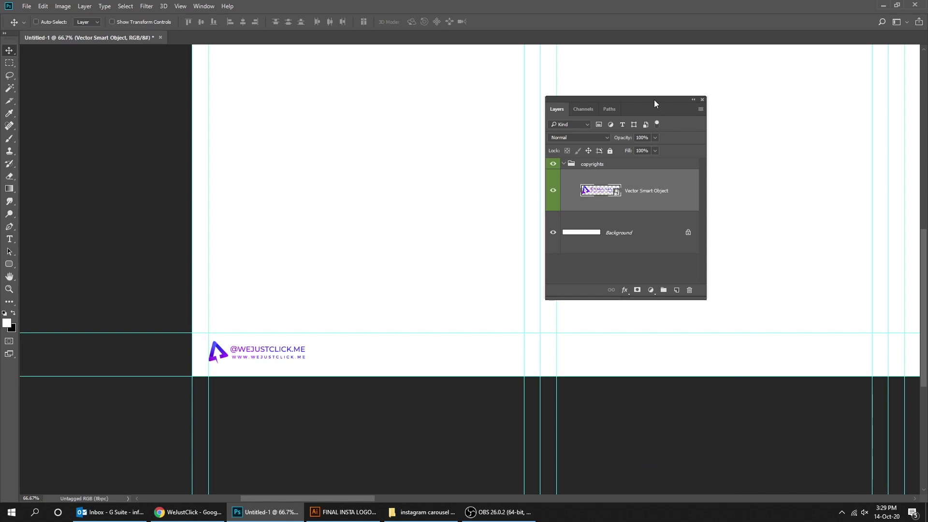
Duplicate the logo onto the bottom-left of the next several slides along the carousel
key("Tab")
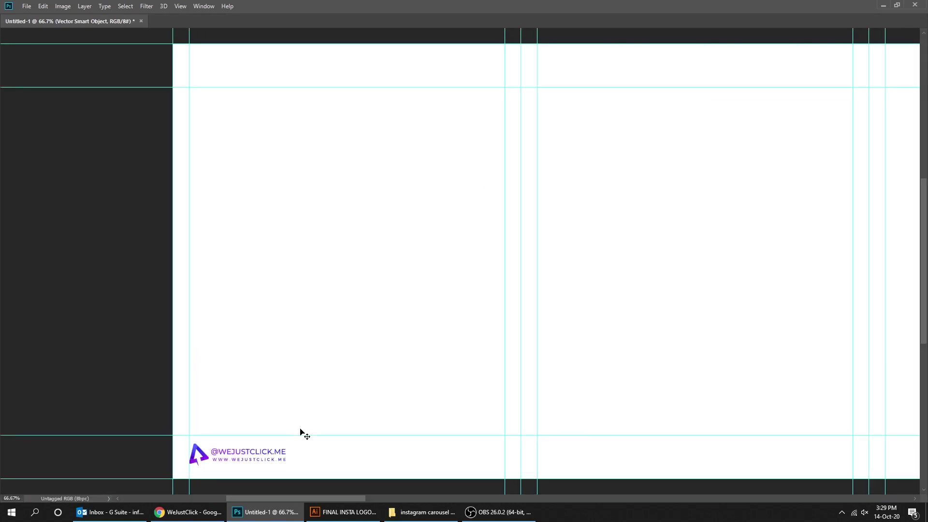
left_click_drag(267, 455, 609, 451)
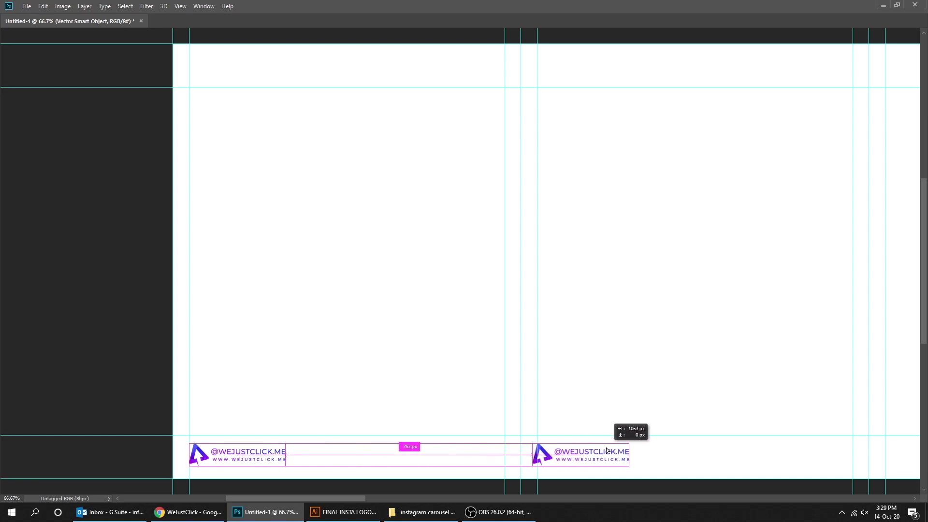
left_click_drag(638, 392, 402, 275)
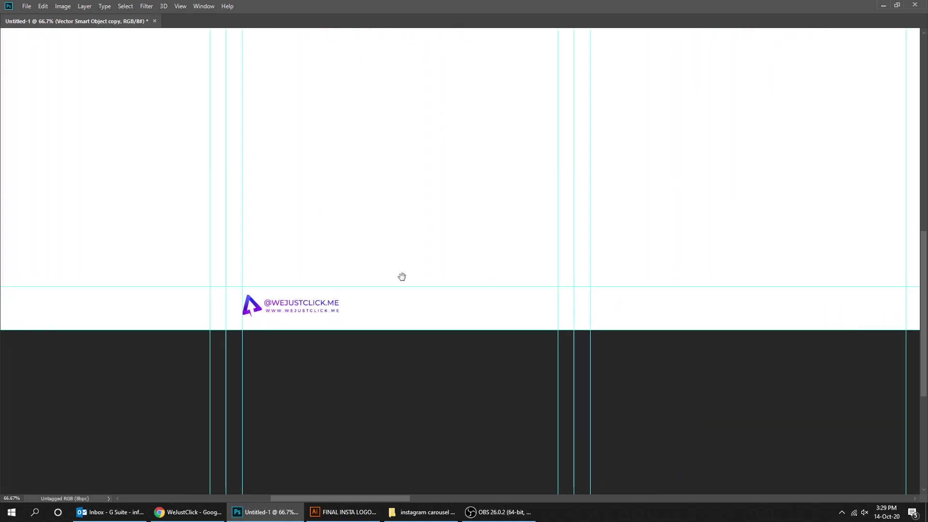
mouse_move(281, 313)
left_mouse_down()
mouse_move(630, 318)
mouse_move(212, 317)
mouse_move(525, 311)
left_mouse_up()
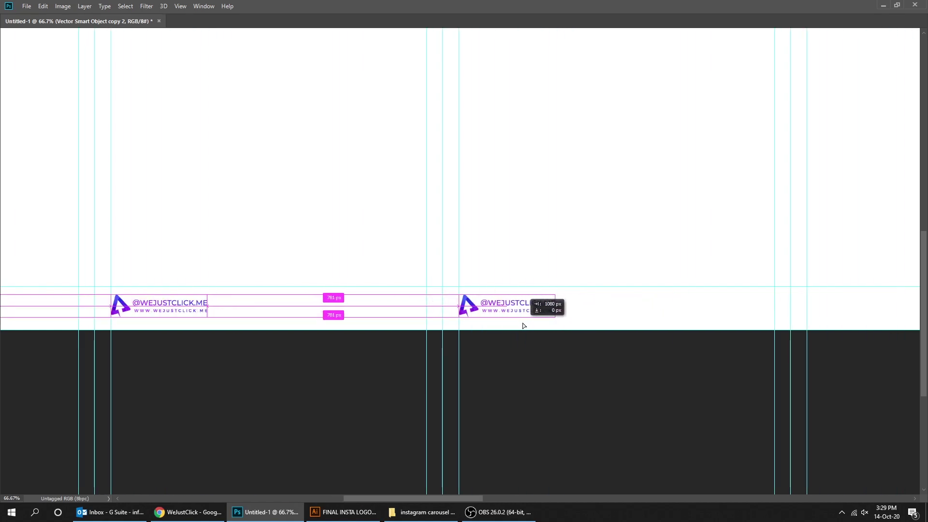
left_click_drag(595, 333, 199, 354)
left_click_drag(129, 337, 477, 337)
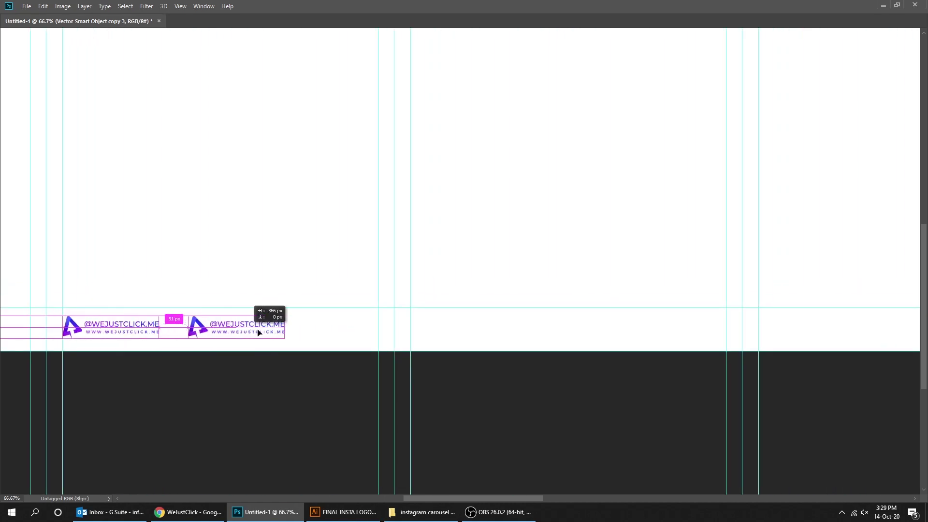
left_click_drag(579, 350, 236, 356)
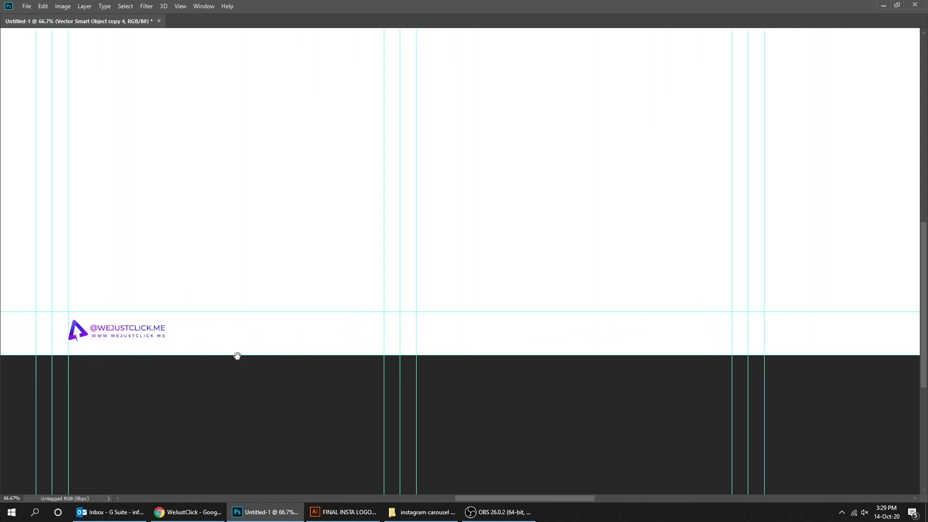
left_click_drag(127, 329, 473, 328)
left_click_drag(522, 354, 182, 320)
Copy the logo onto the remaining slides, then zoom out to check all ten
left_click_drag(130, 308, 457, 317)
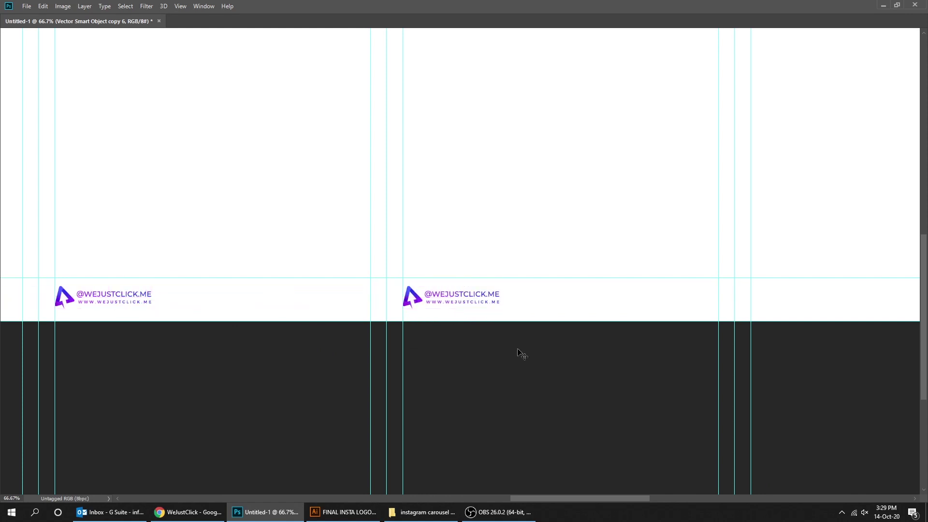
left_click_drag(518, 351, 165, 362)
left_click_drag(83, 320, 426, 319)
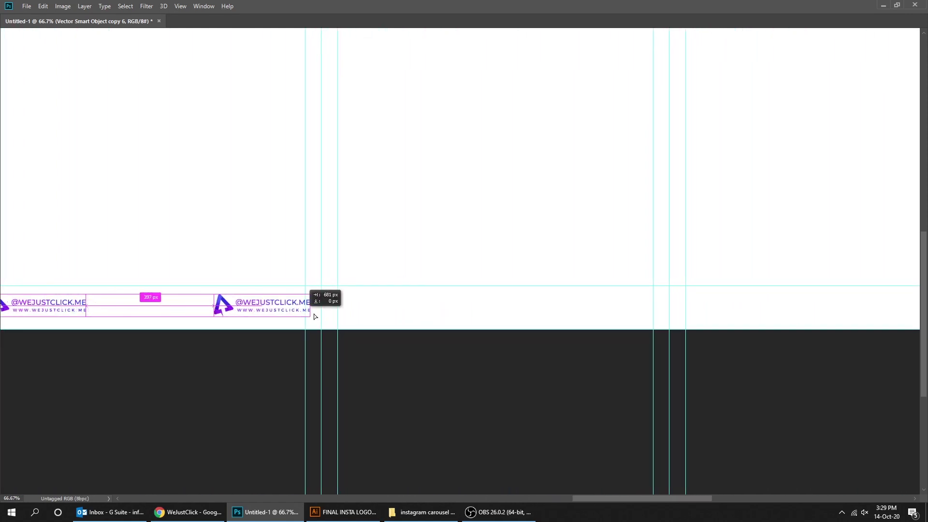
left_click_drag(483, 341, 220, 341)
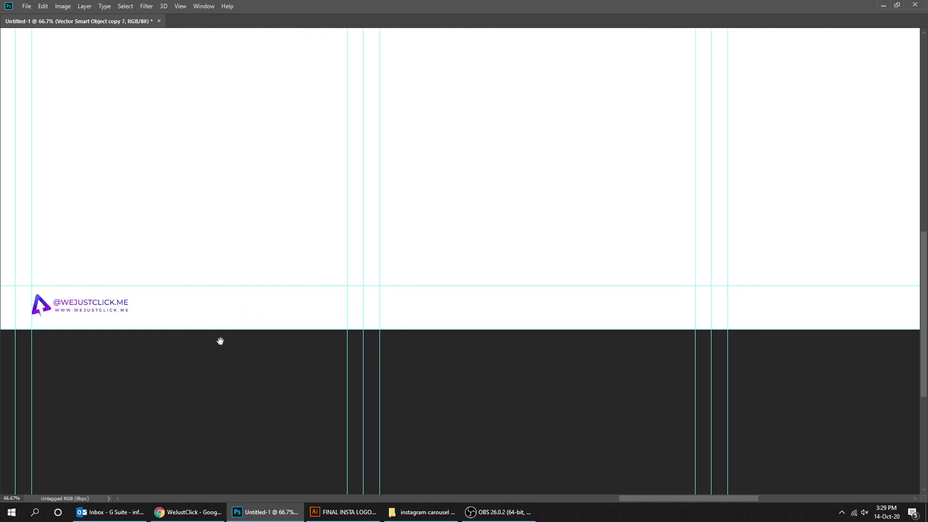
left_click_drag(92, 309, 439, 309)
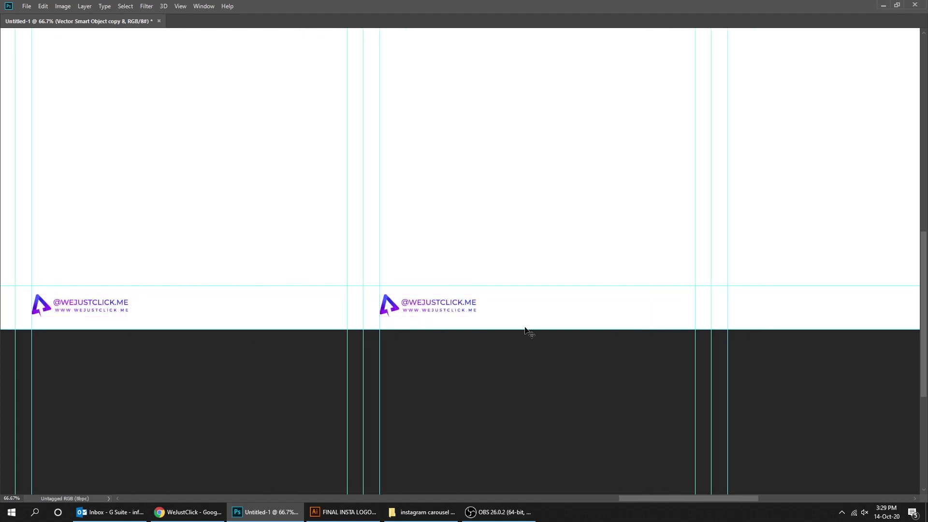
left_click_drag(578, 341, 207, 342)
left_click_drag(80, 318, 424, 317)
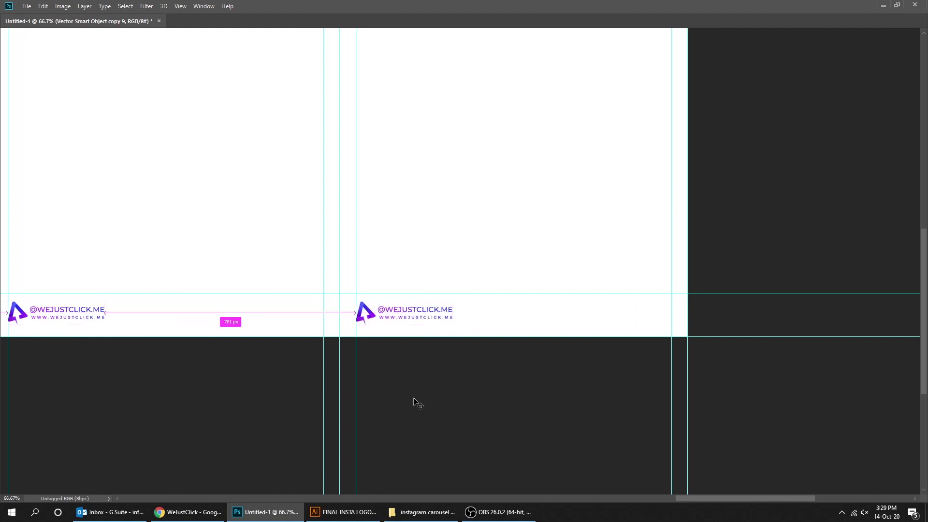
key("ctrl+minus")
key("ctrl+minus")
key("ctrl+minus")
left_click_drag(413, 398, 520, 257)
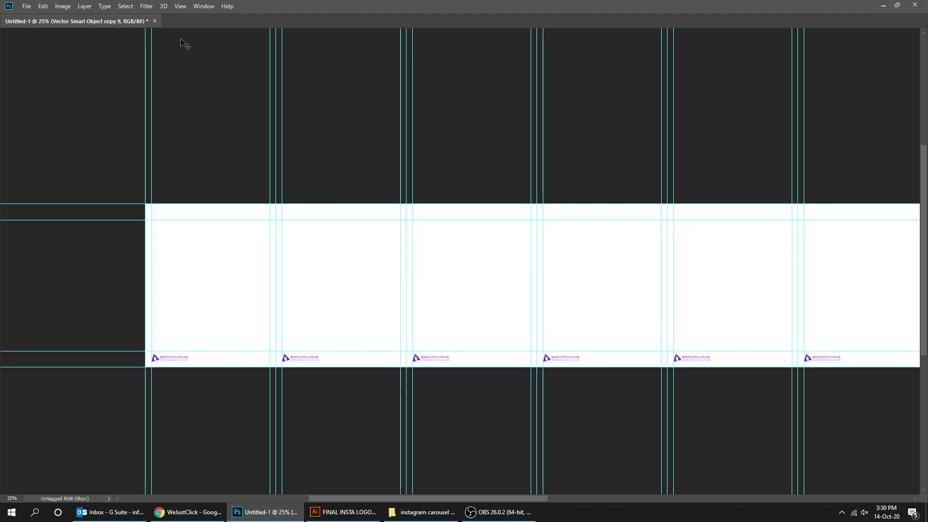
Lock the guides in place
left_click(181, 7)
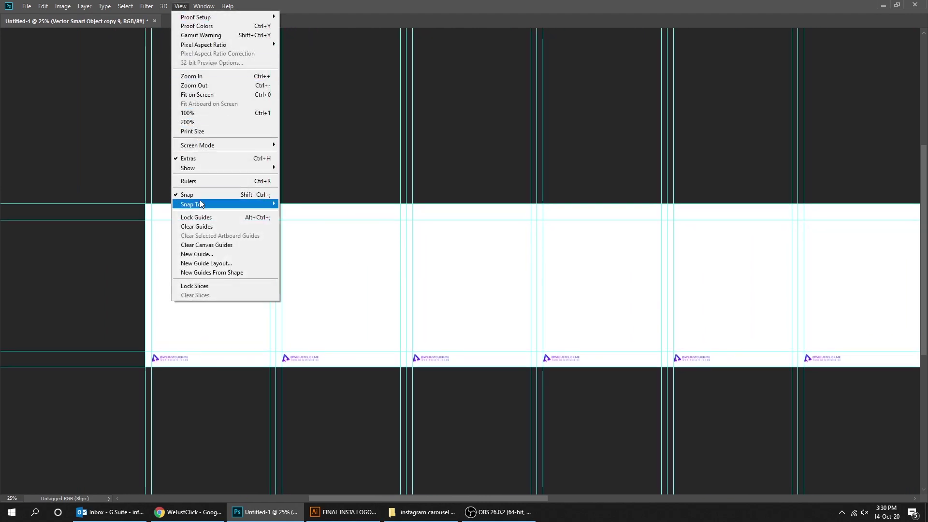
left_click(205, 221)
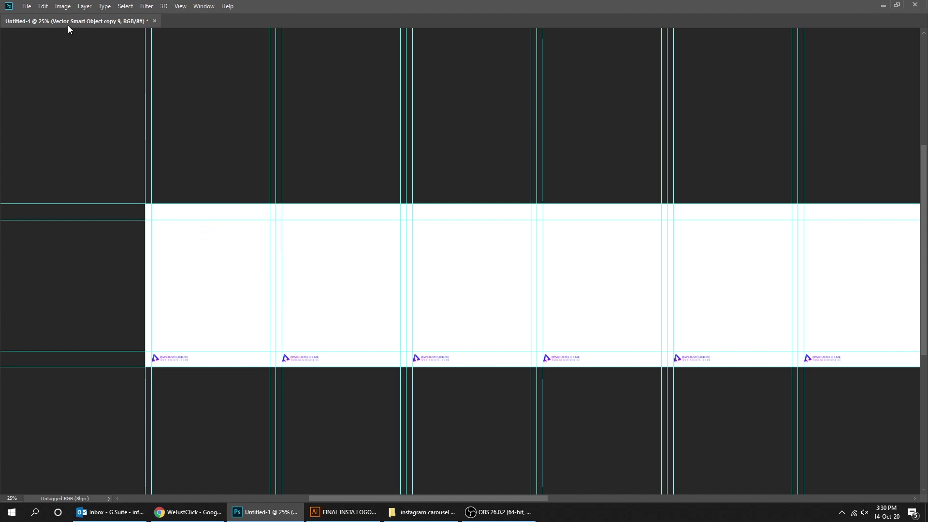
key("ctrl+plus")
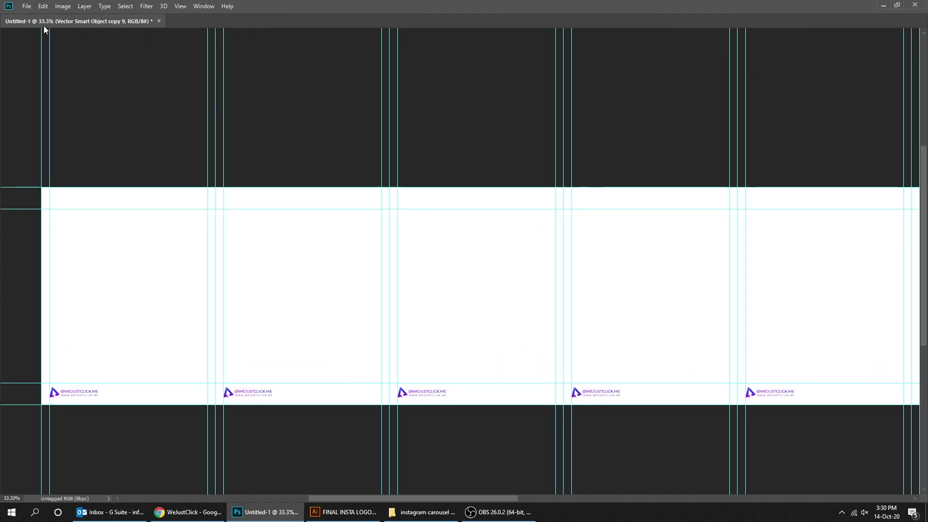
Save as 'instagram carousel template.psd' inside the instagram carousel template folder
left_click(27, 6)
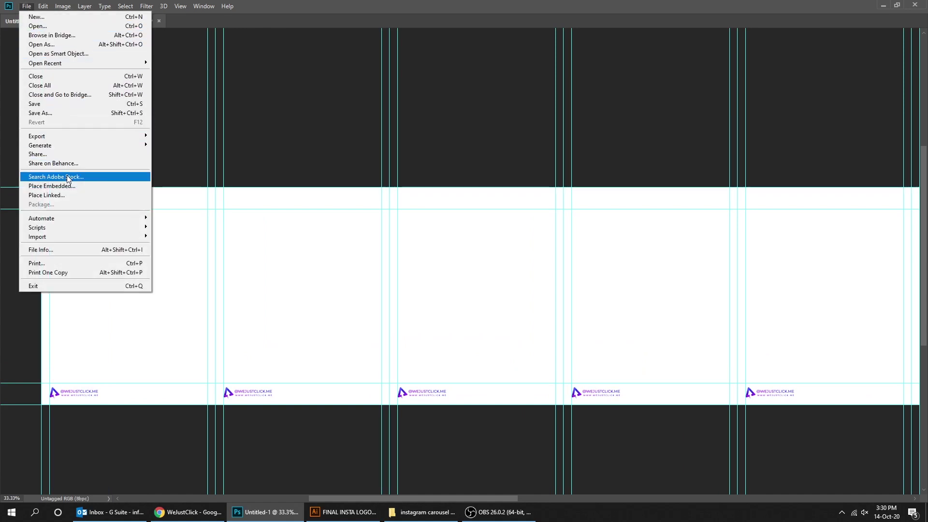
left_click(62, 114)
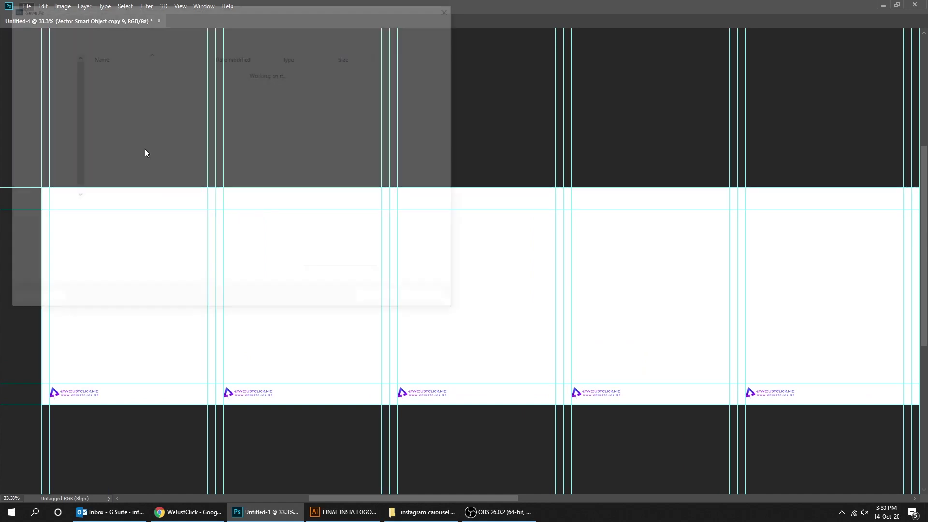
type("instagram carou")
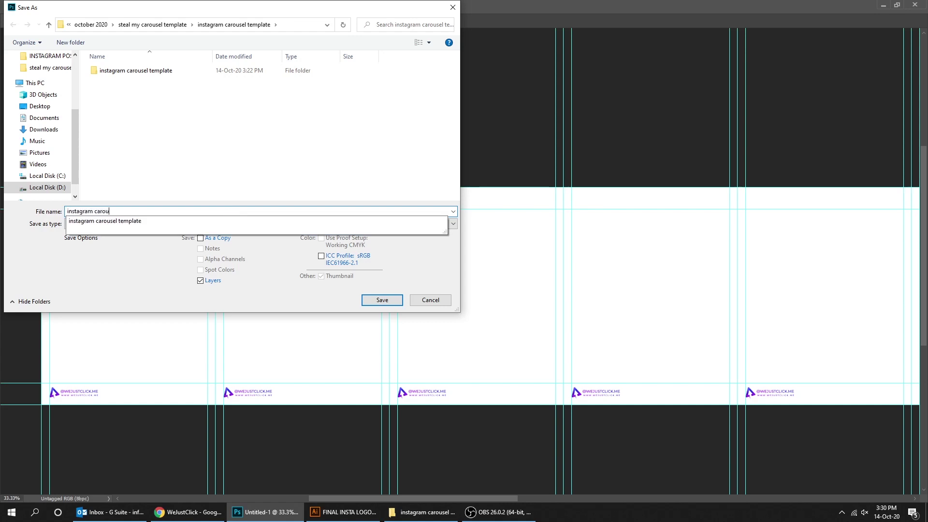
type("sel template")
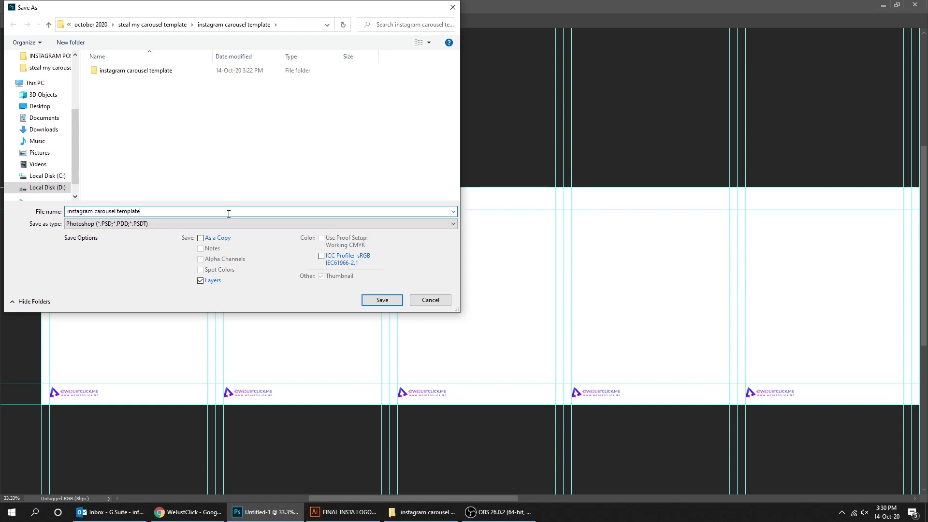
double_click(147, 73)
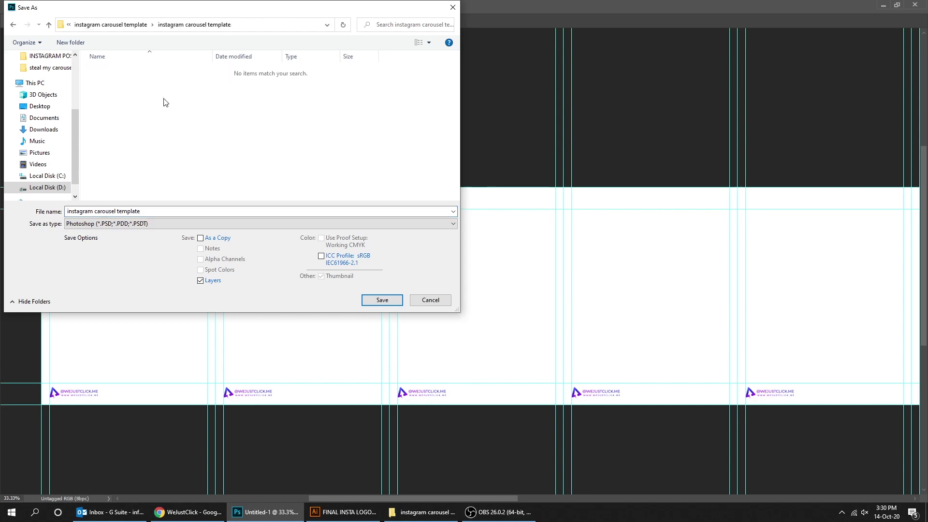
left_click(380, 300)
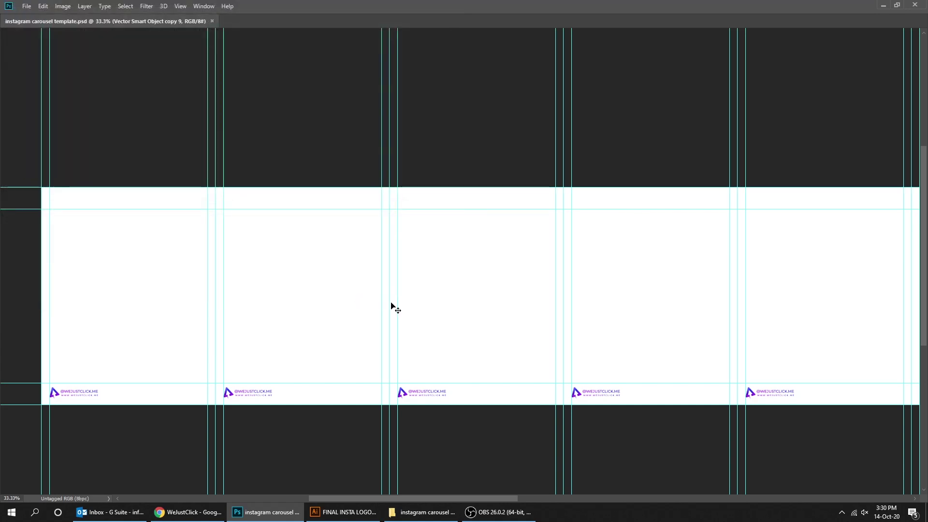
key("ctrl")
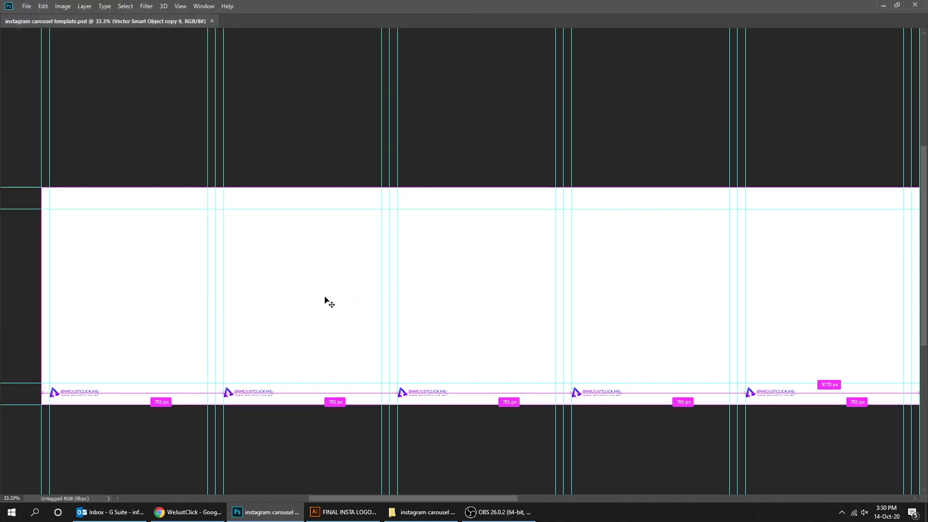
Close the document and show file name extensions in the carousel template folder
key("ctrl+w")
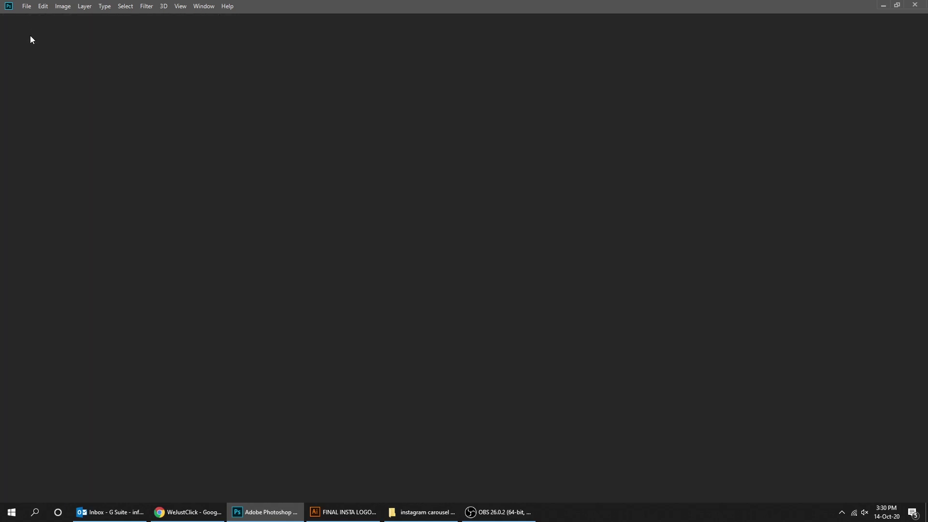
left_click(419, 510)
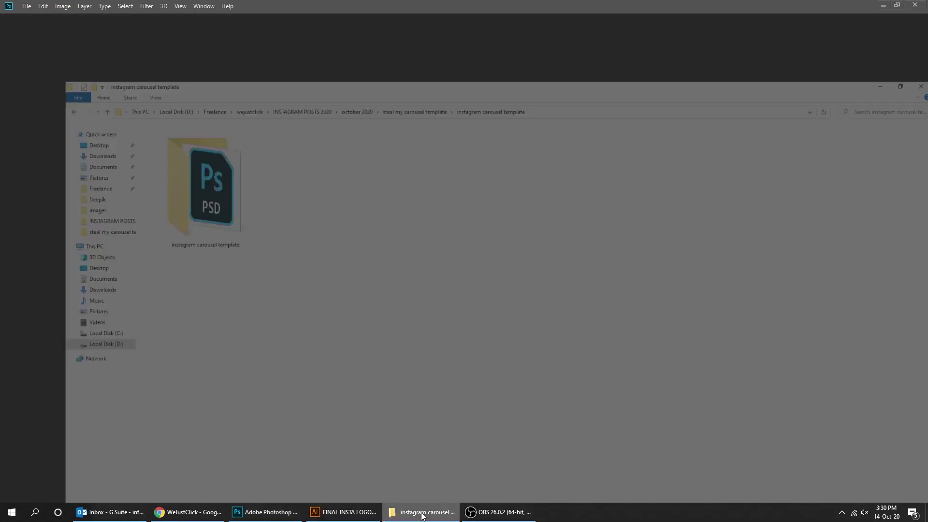
double_click(164, 117)
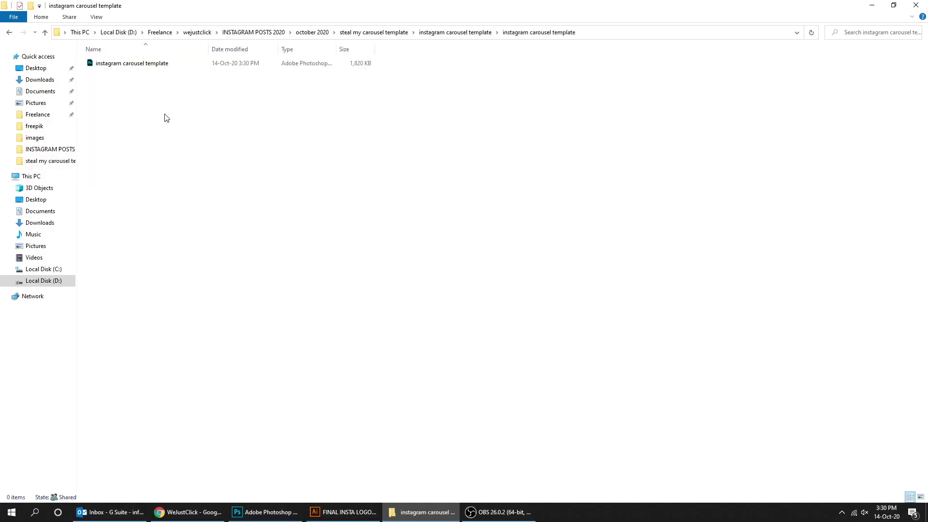
left_click(149, 68)
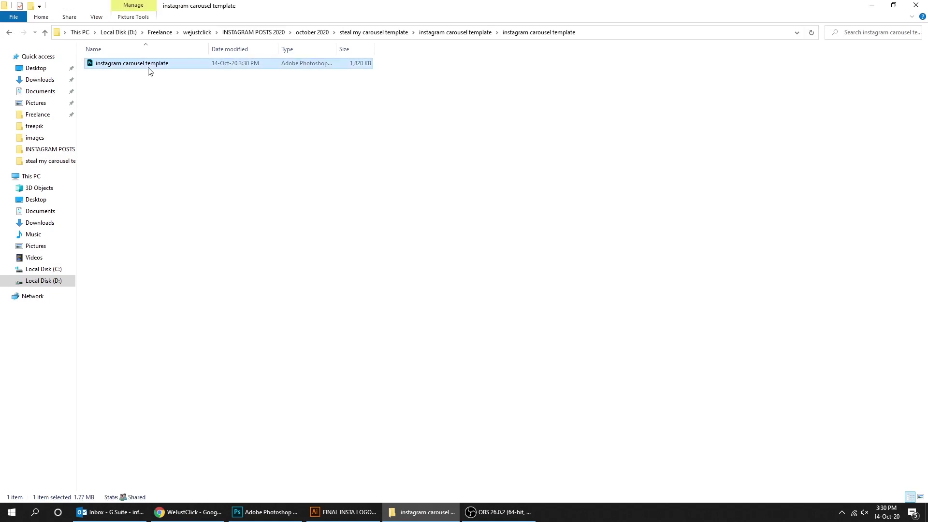
left_click(102, 18)
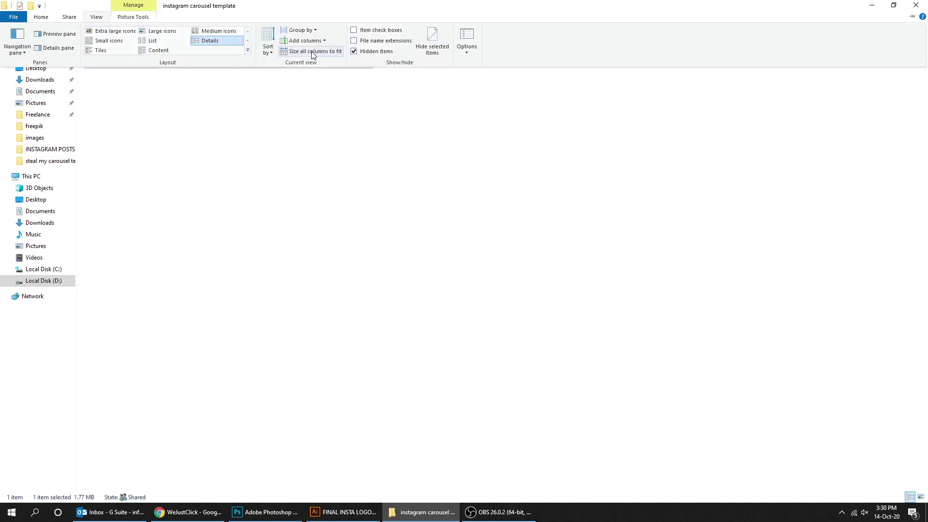
left_click(354, 42)
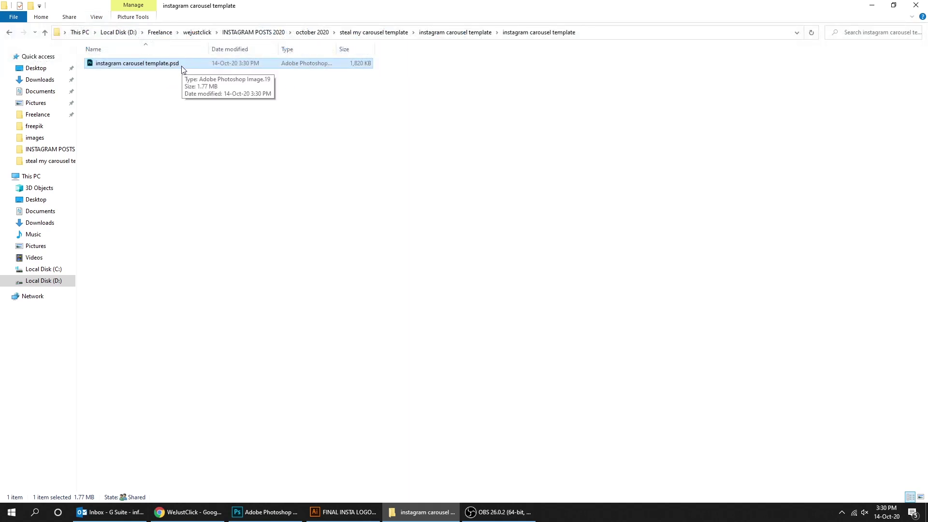
Rename the file to 'instagram carousel template.psdt', view extra large icons, and open it
key("F2")
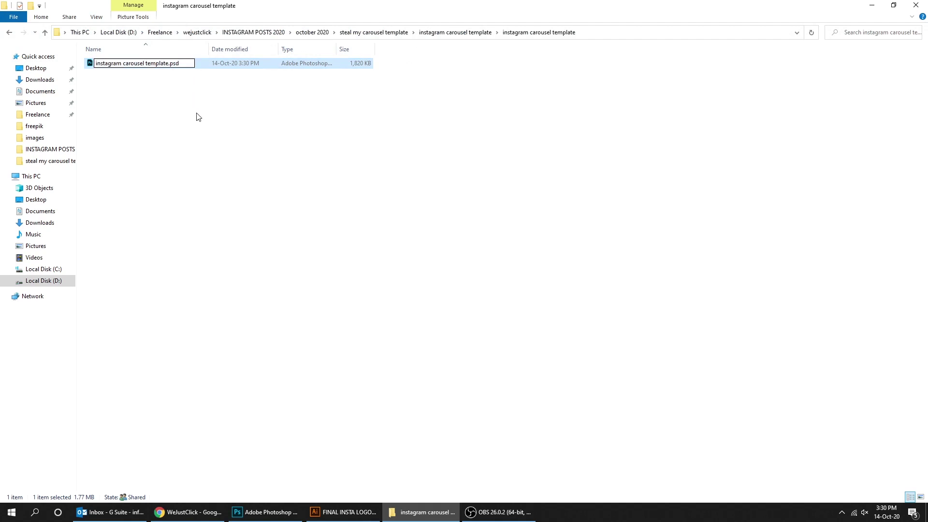
key("Return")
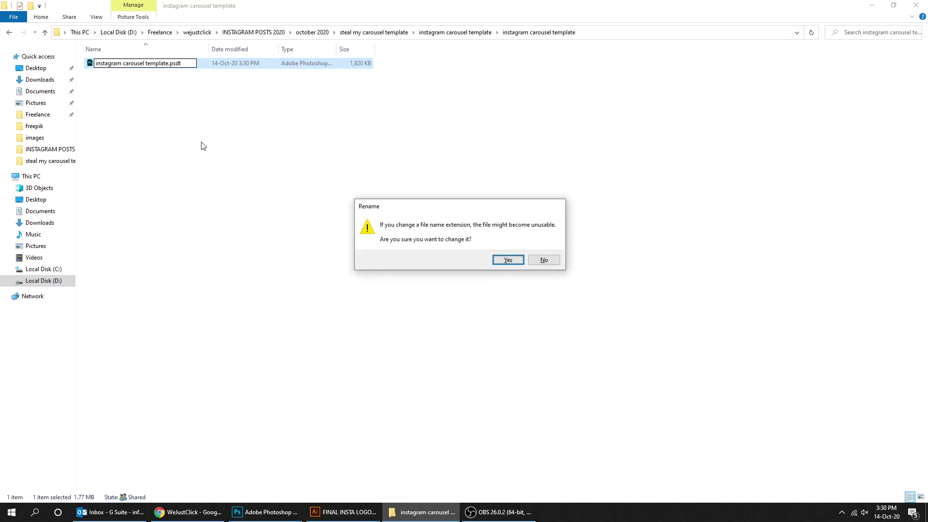
left_click(503, 263)
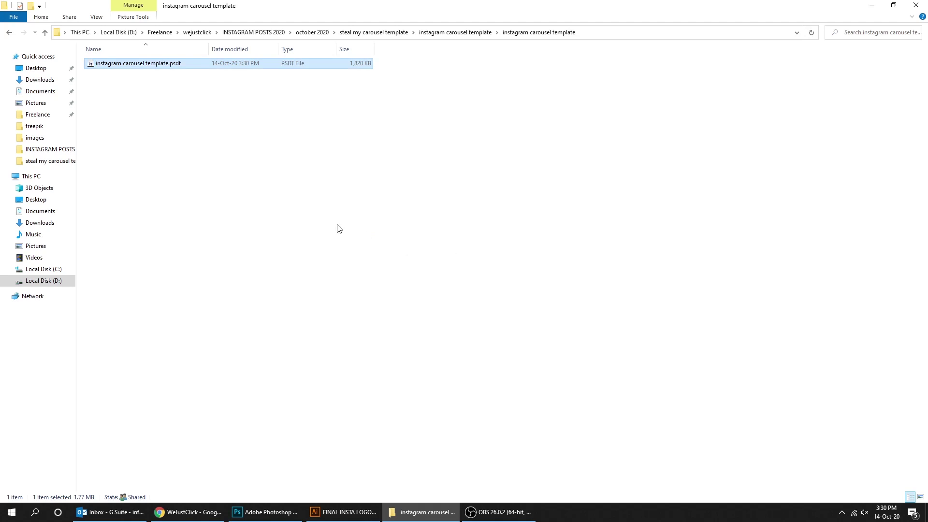
left_click(120, 90)
left_click(99, 20)
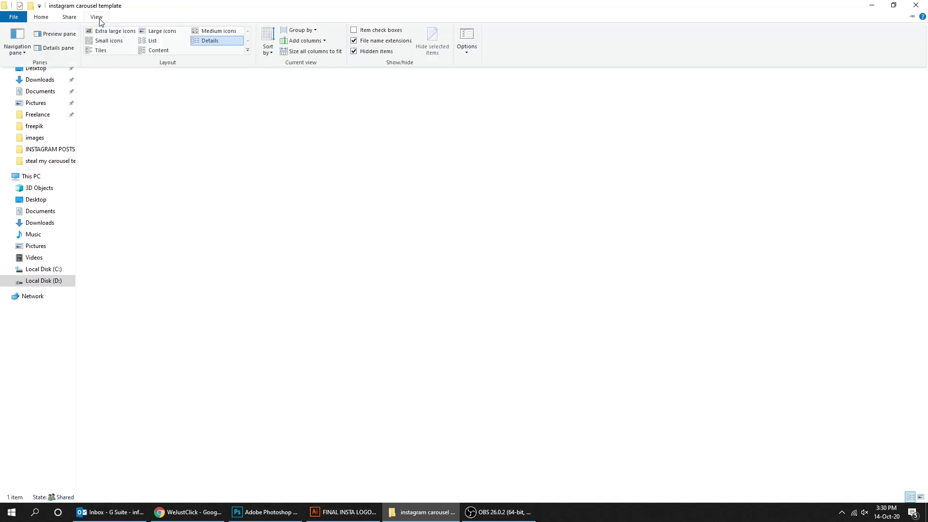
left_click(106, 30)
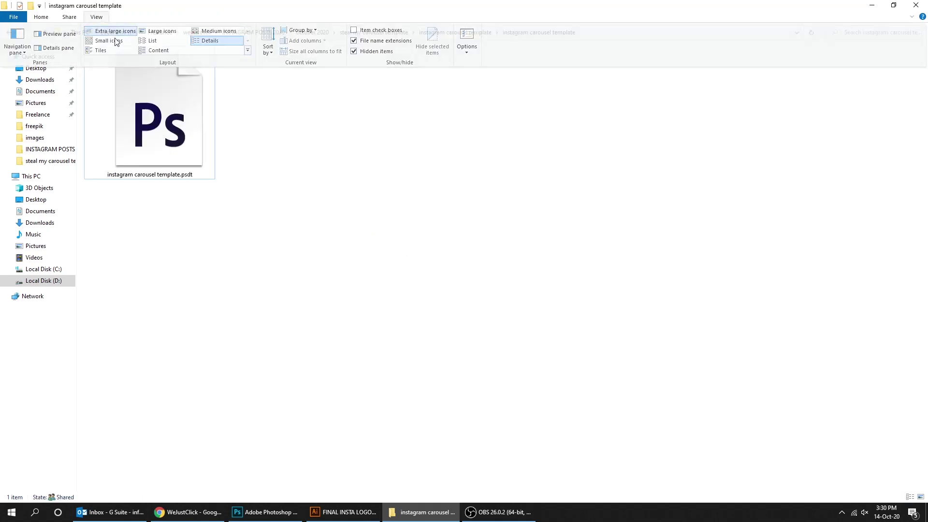
double_click(170, 143)
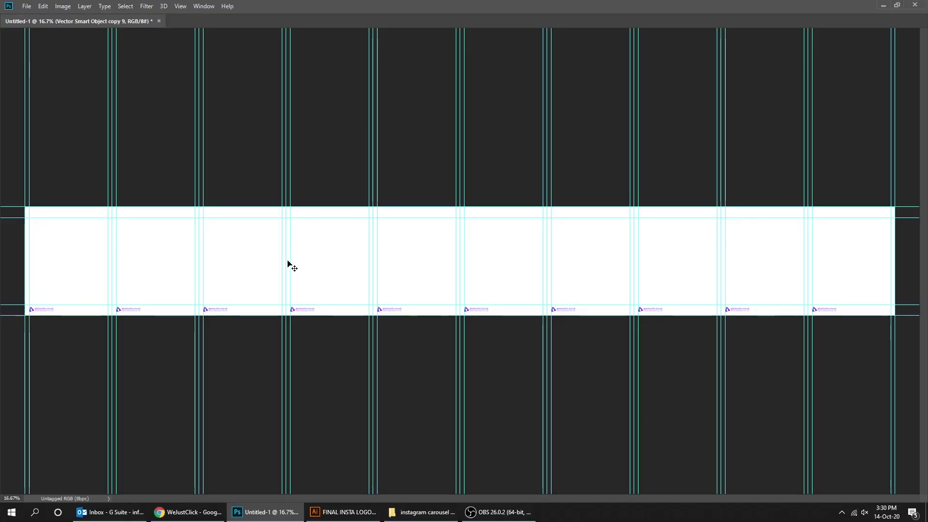
Save the untitled copy opened from the template under the default name Untitled-1.psd
left_click(27, 6)
left_click(68, 104)
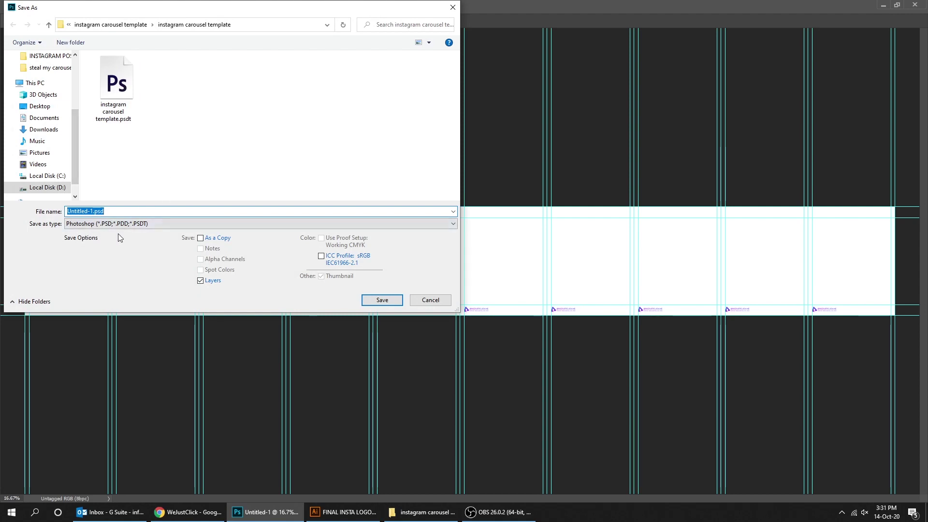
left_click(396, 301)
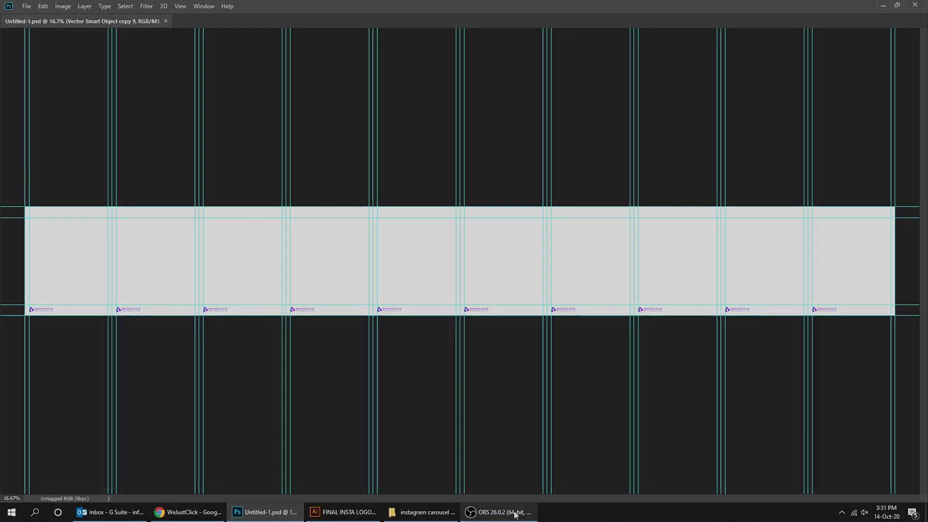